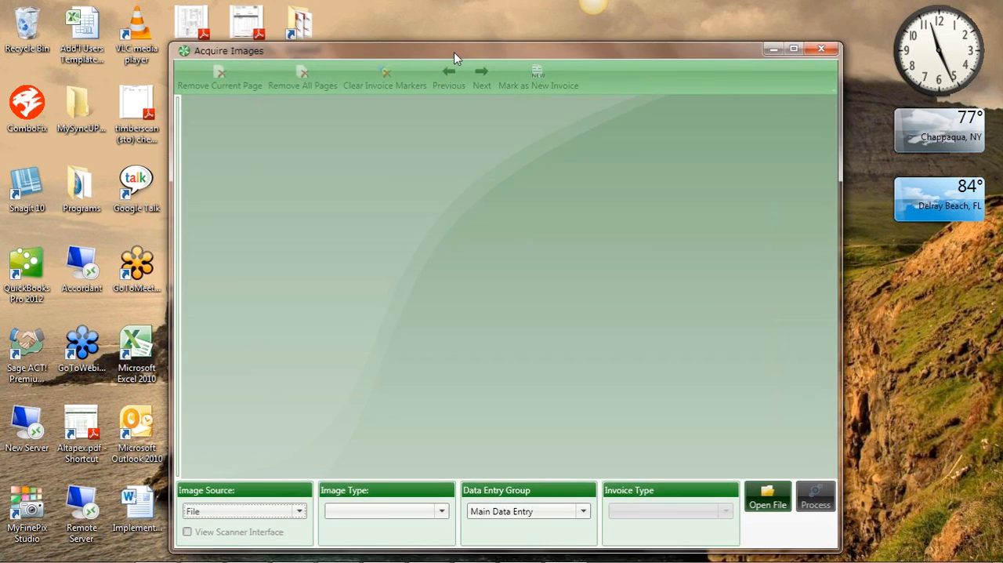
Load the scs_10104 PDF from the desktop into Acquire Images as invoices to separate manually
mouse_move(455, 56)
mouse_down()
mouse_move(490, 63)
mouse_move(465, 56)
mouse_up()
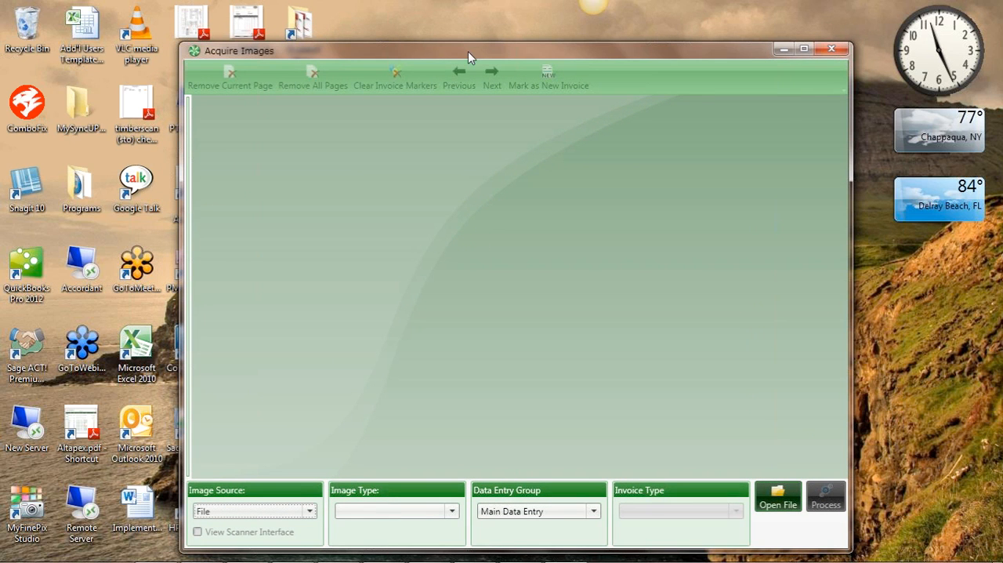
drag(477, 51, 577, 14)
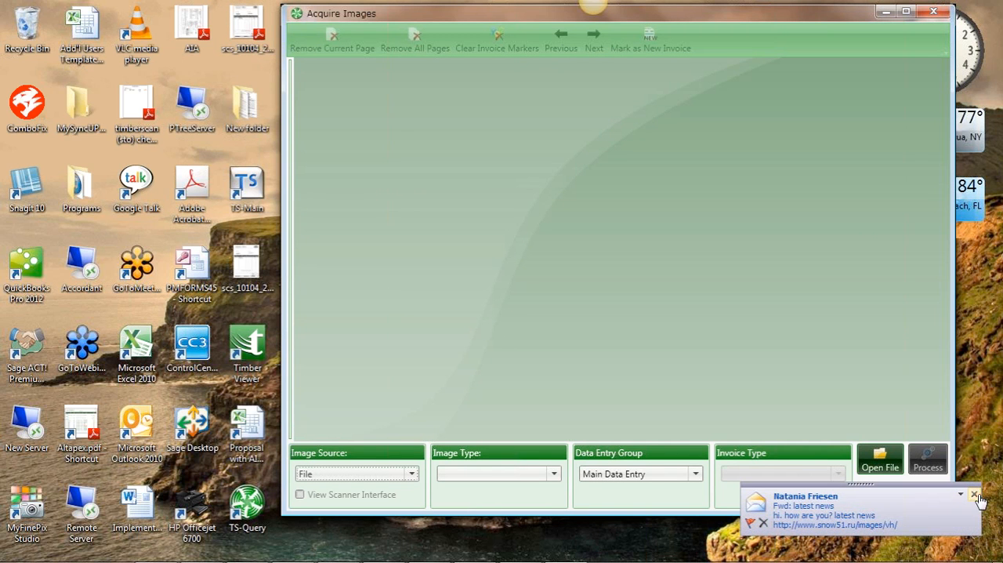
click(977, 495)
drag(246, 27, 583, 300)
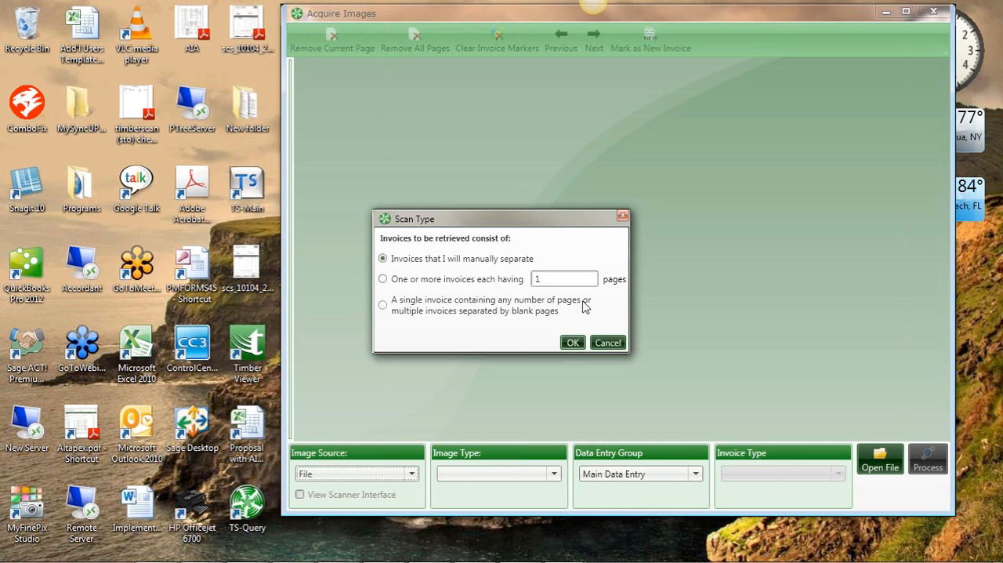
click(573, 343)
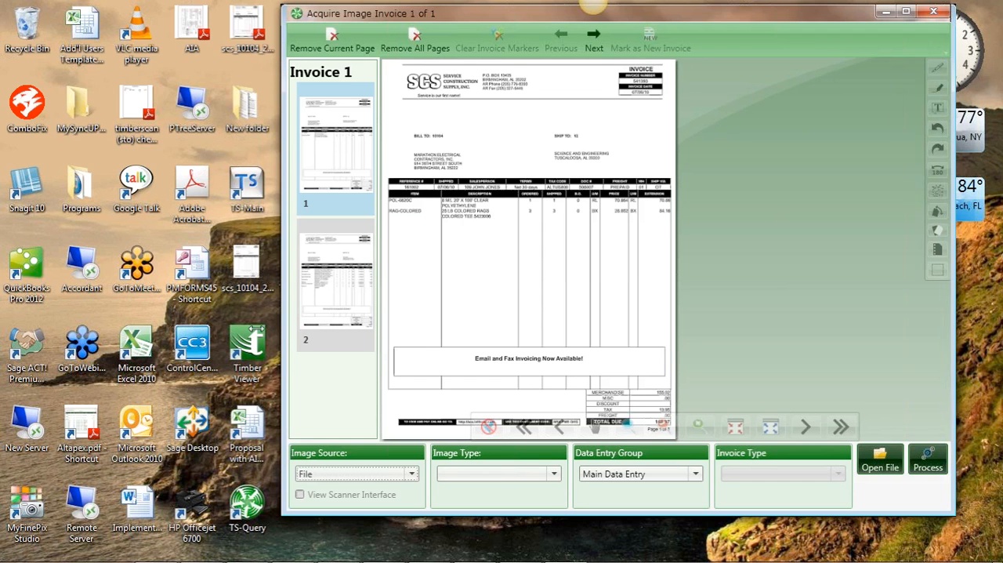
Mark the second page as a new invoice in the enlarged window, and close image acquisition, discarding the loaded invoices
drag(285, 313, 0, 314)
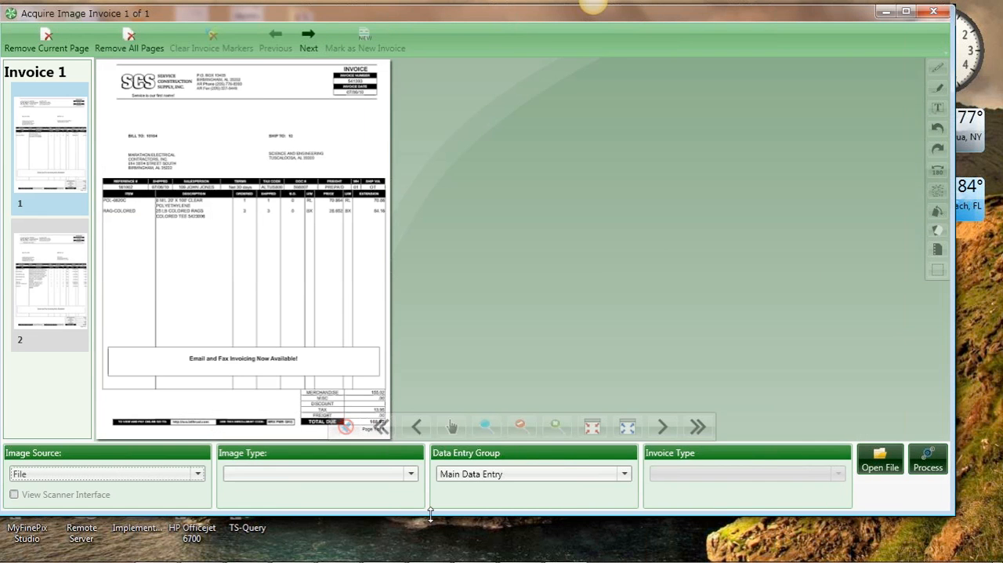
drag(430, 514, 428, 562)
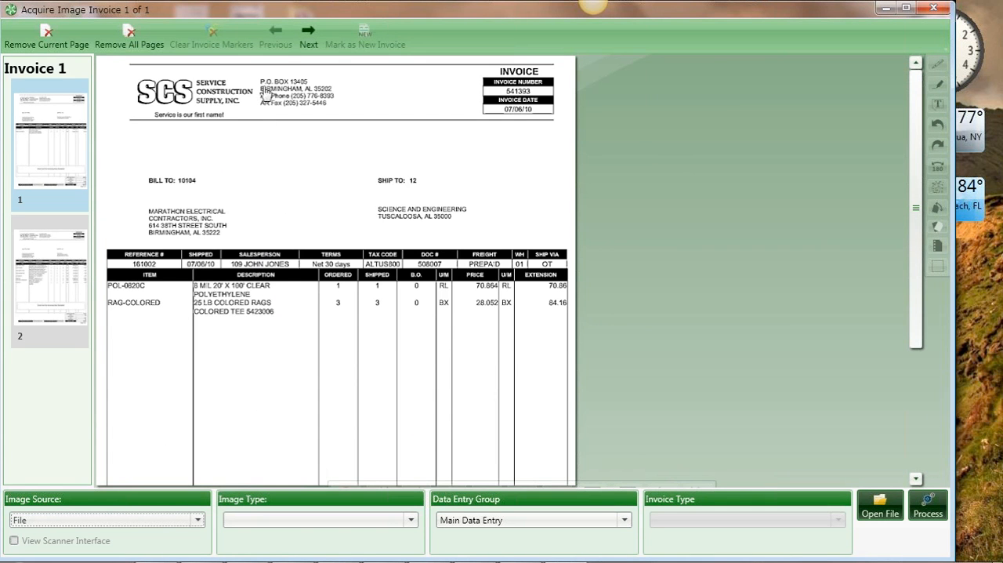
click(309, 38)
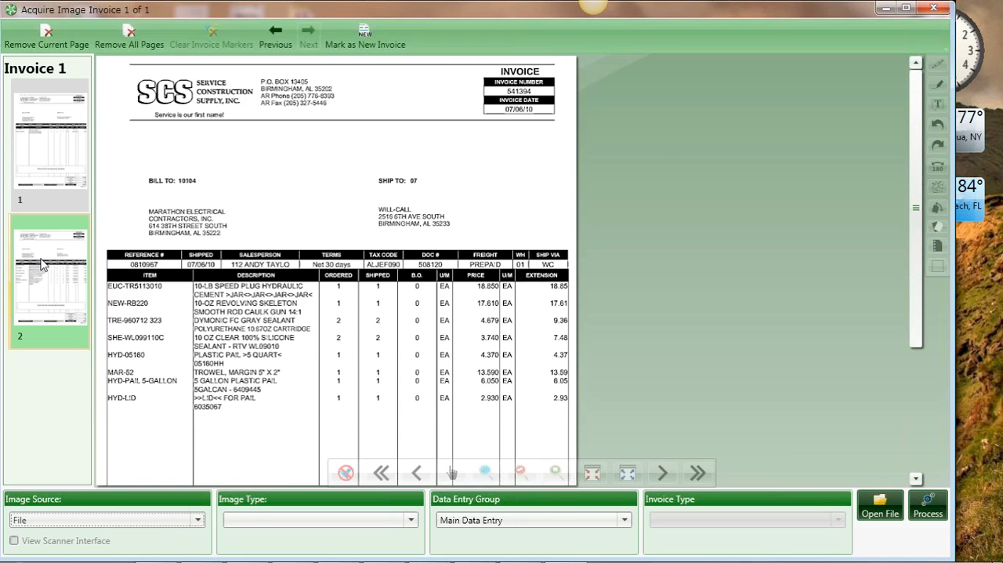
click(370, 41)
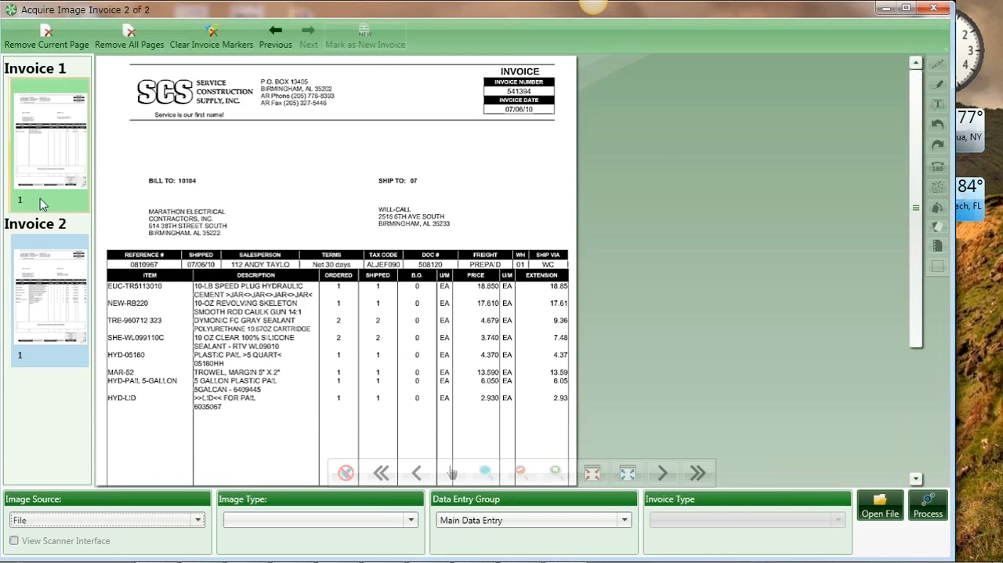
click(61, 241)
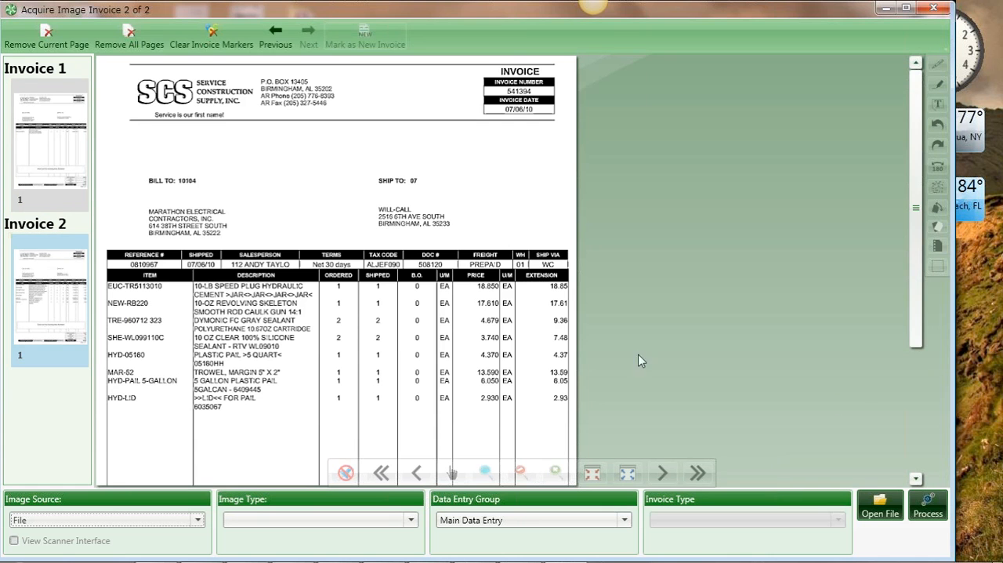
click(934, 8)
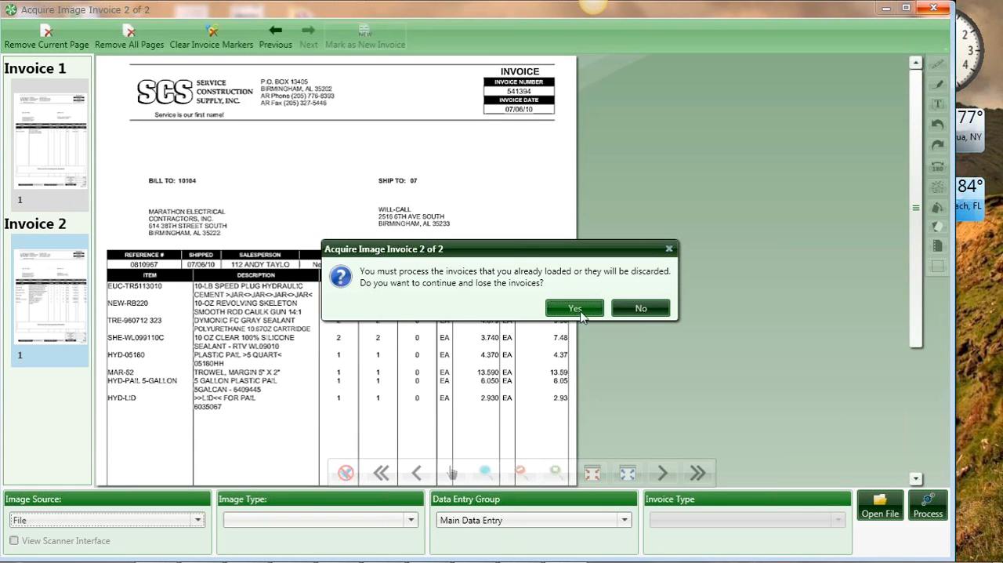
click(580, 311)
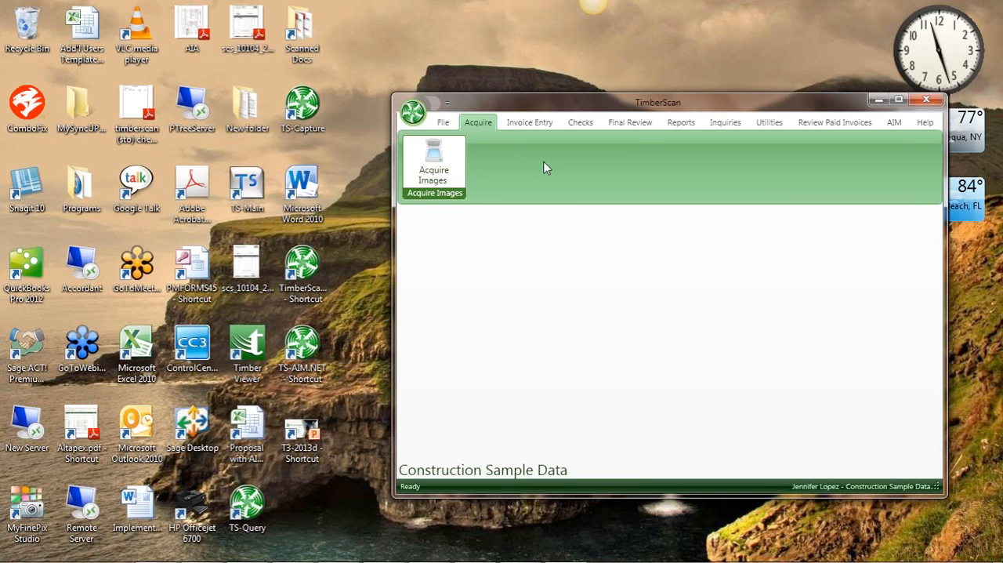
Open the primary invoices in the current folder for entry, selecting only Invoices Not Yet Coded
click(528, 122)
click(443, 161)
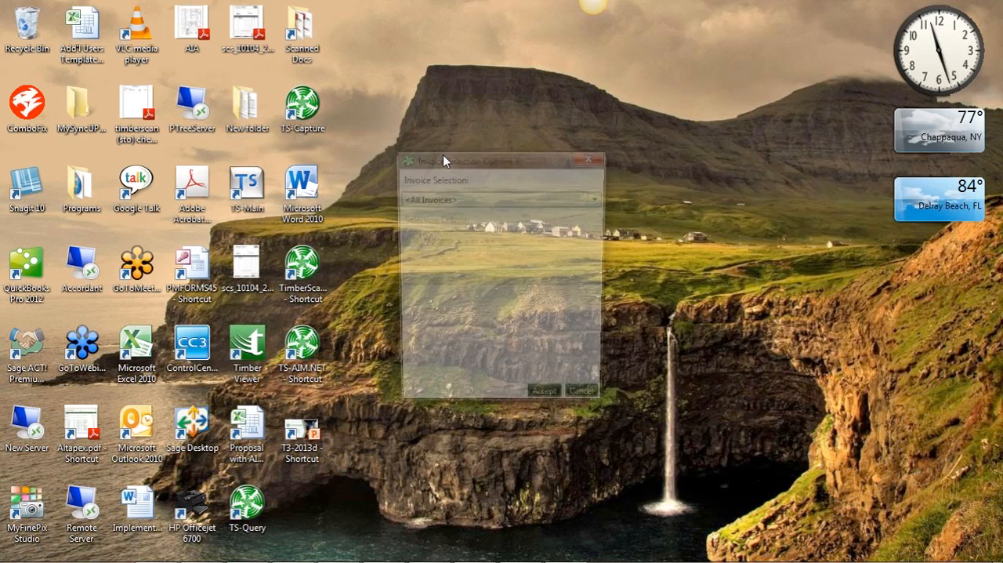
click(599, 198)
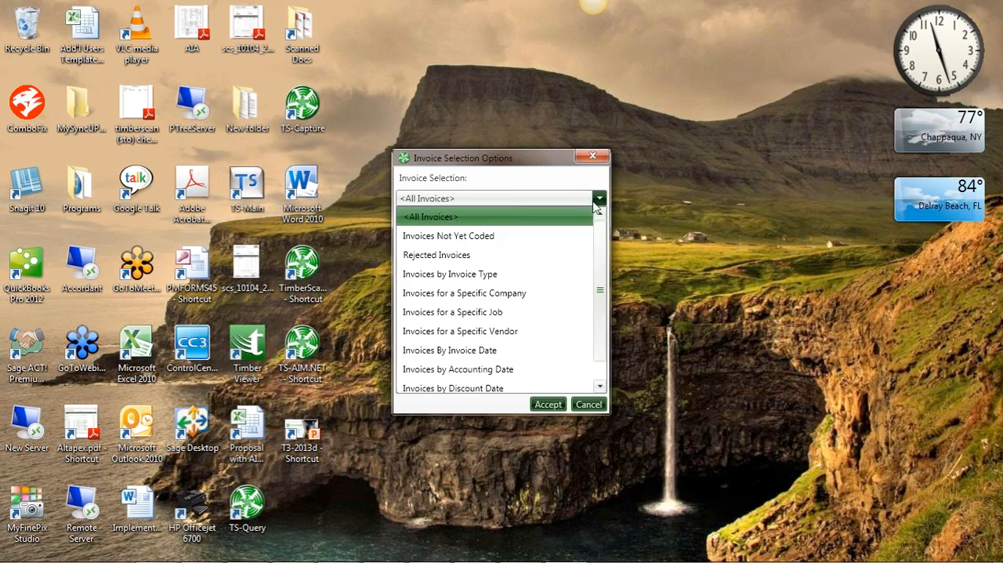
click(559, 236)
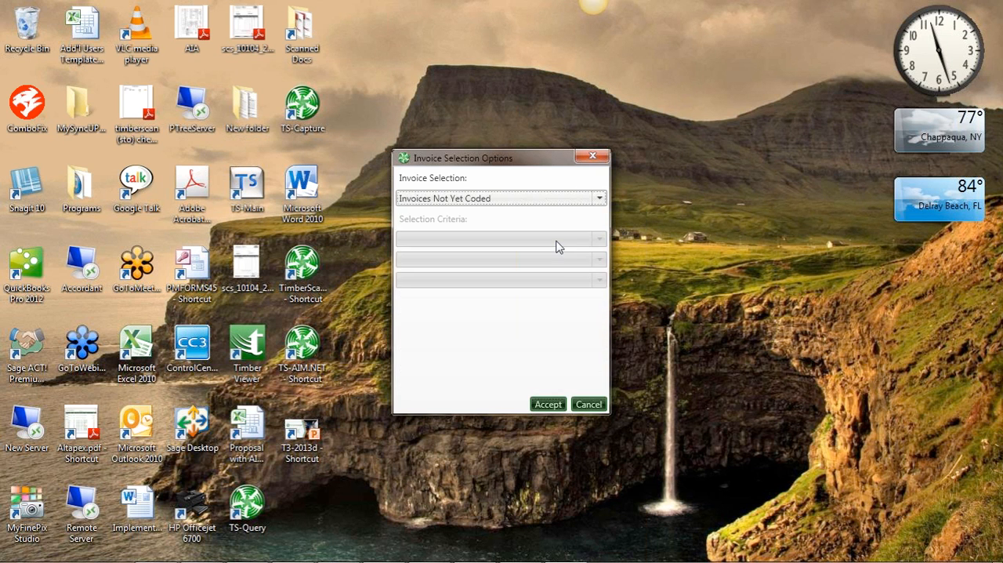
click(555, 405)
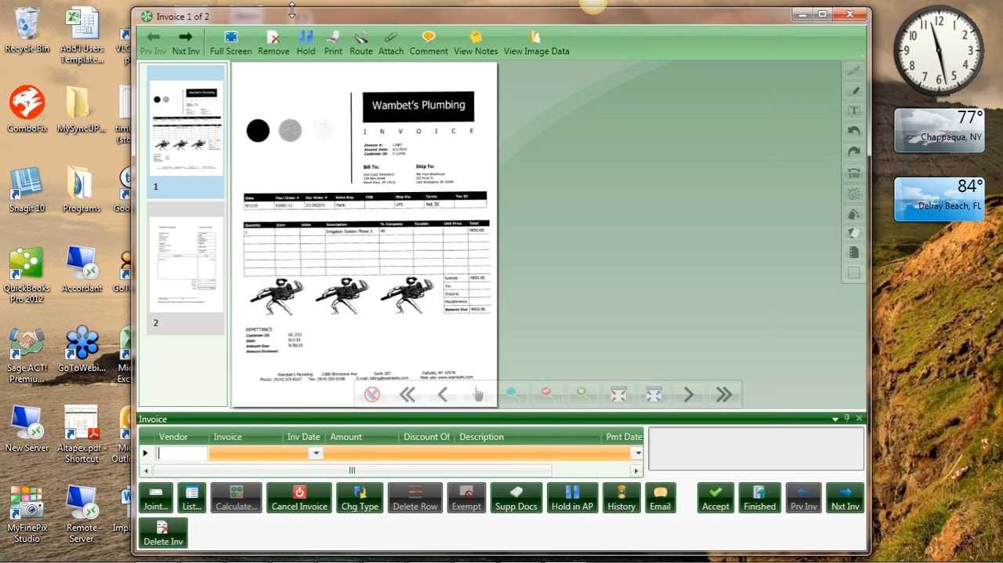
Enlarge the invoice entry window upward and to the left, and adjust the zoom of the invoice image
drag(291, 9, 292, 0)
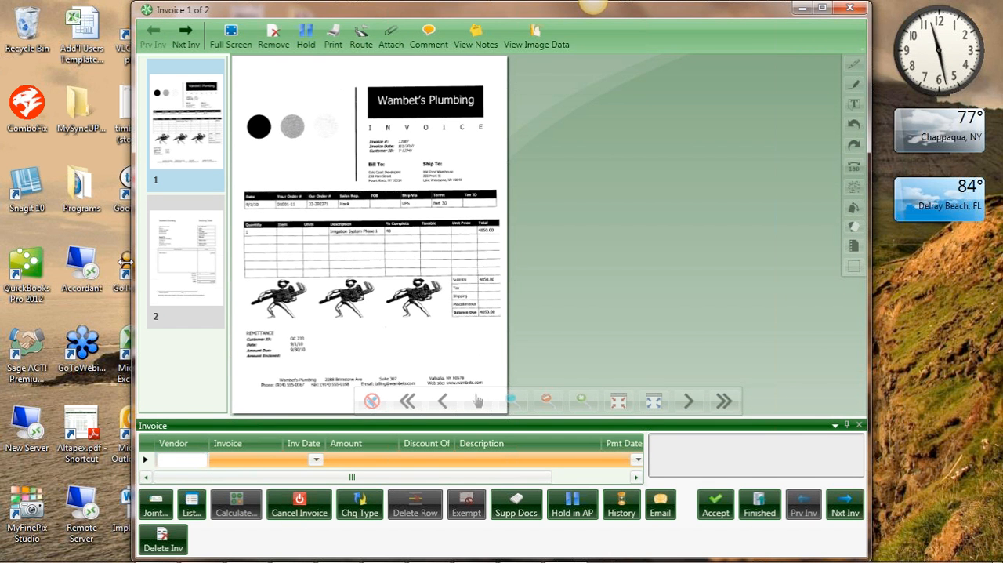
drag(128, 261, 2, 261)
scroll(298, 282, up, 3)
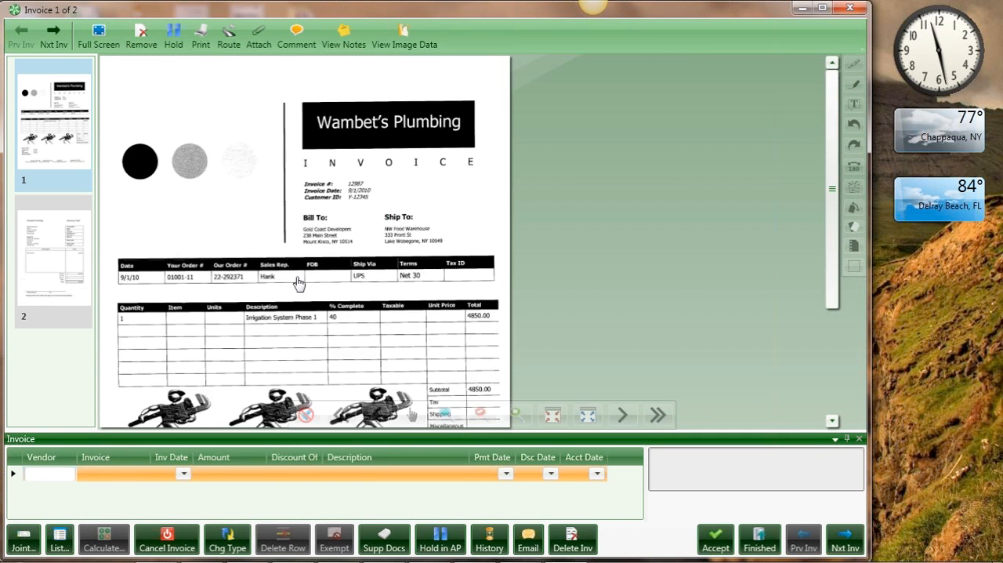
scroll(299, 282, down, 1)
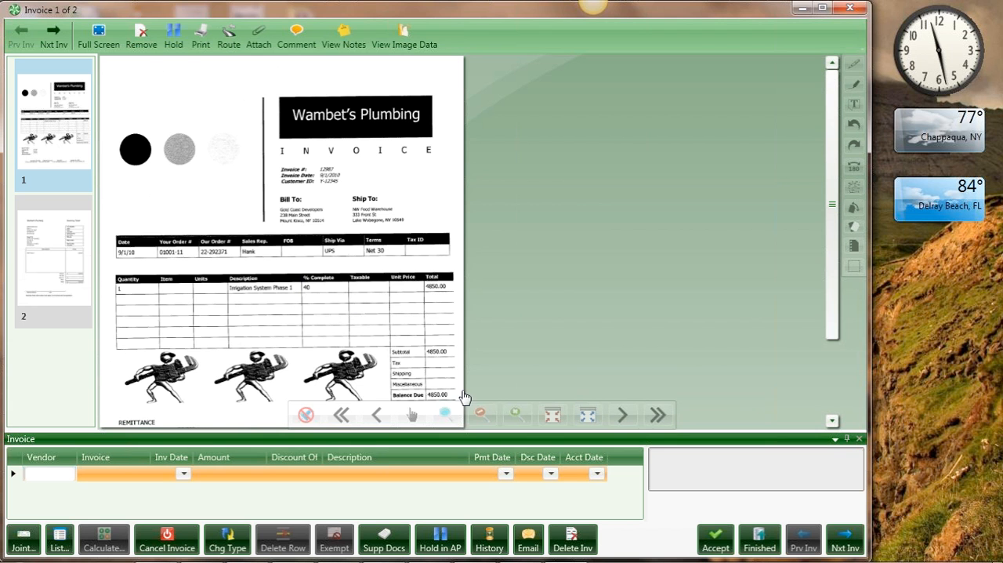
Undock the invoice coding pane over the image, dock it back in place and dismiss the required-field message
double_click(375, 437)
drag(454, 48, 676, 85)
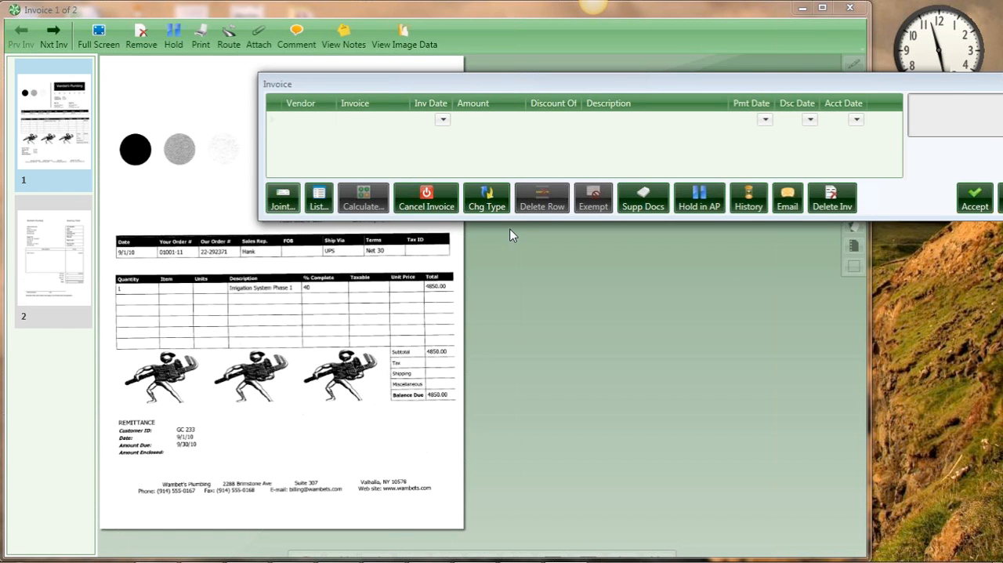
double_click(545, 85)
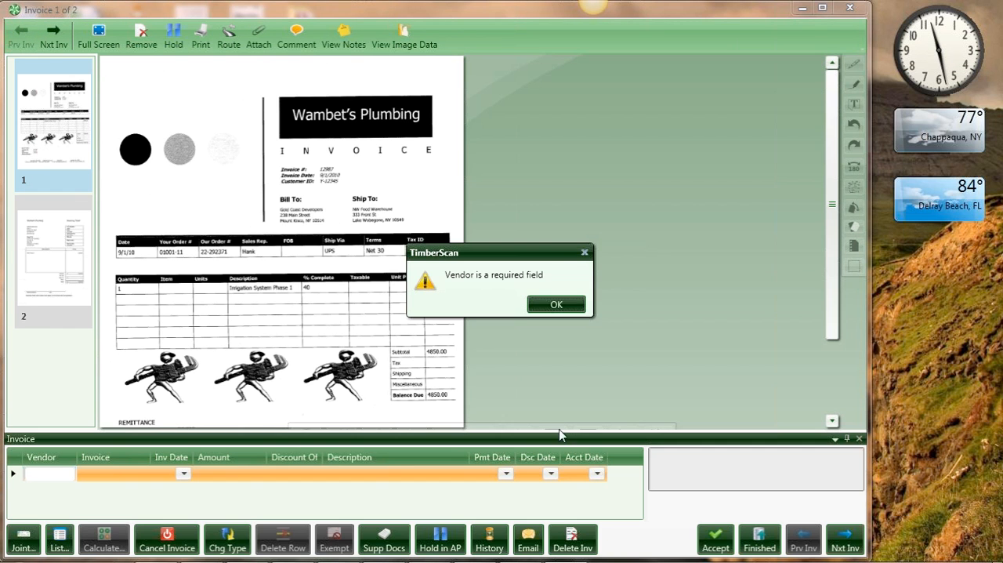
click(573, 305)
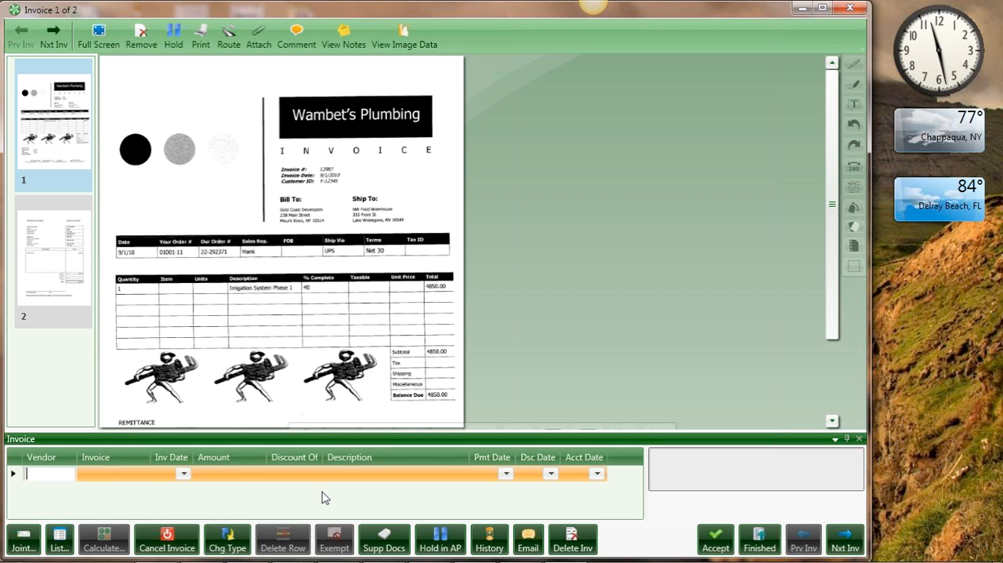
Look up the vendor list and assign vendor 2306, Wambet's Plumbing, to the invoice
click(59, 541)
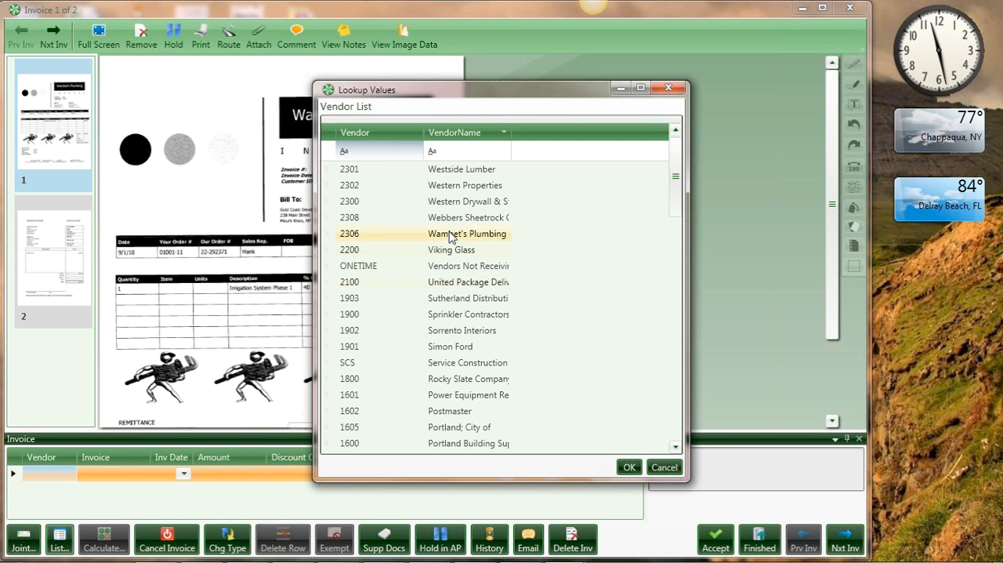
click(451, 236)
double_click(451, 237)
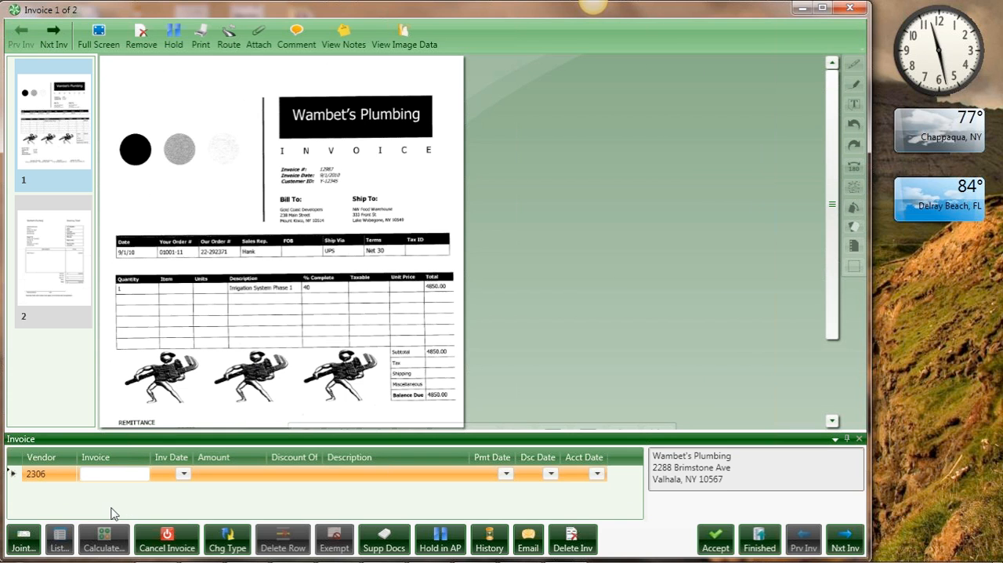
Set the invoice number to 123-39398 and keep the default invoice date
text(123)
key(Tab)
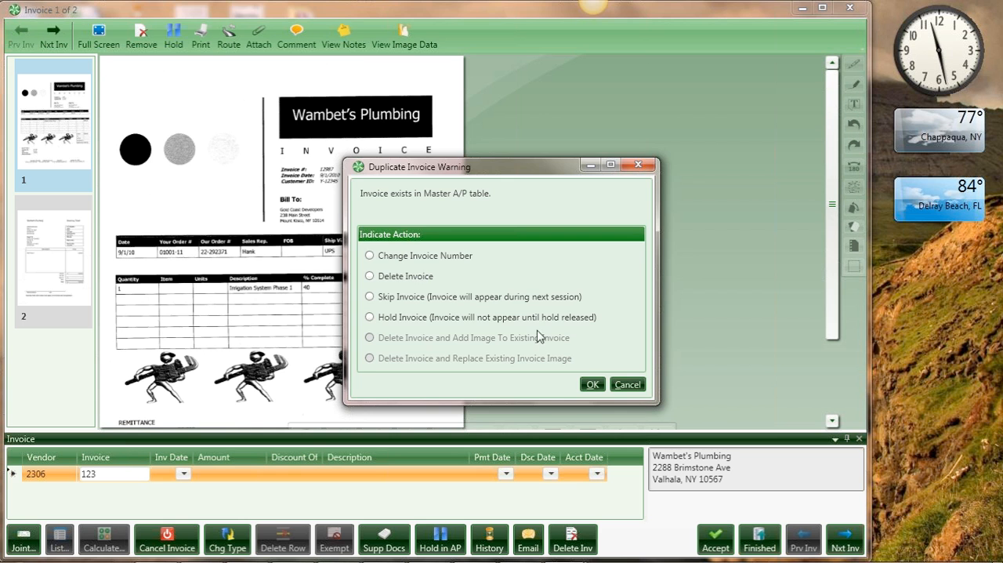
click(635, 387)
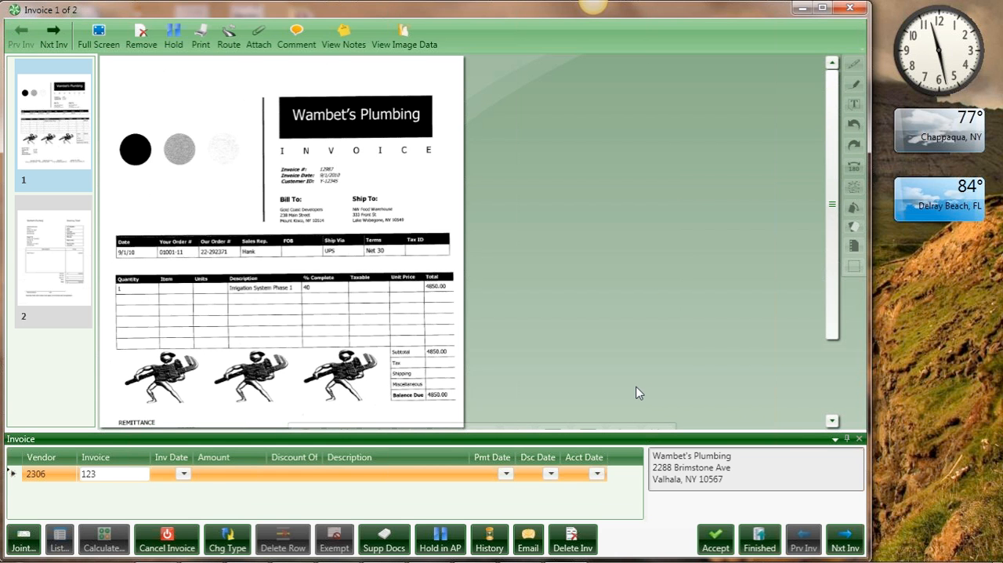
text(-39398)
key(Tab)
key(Tab)
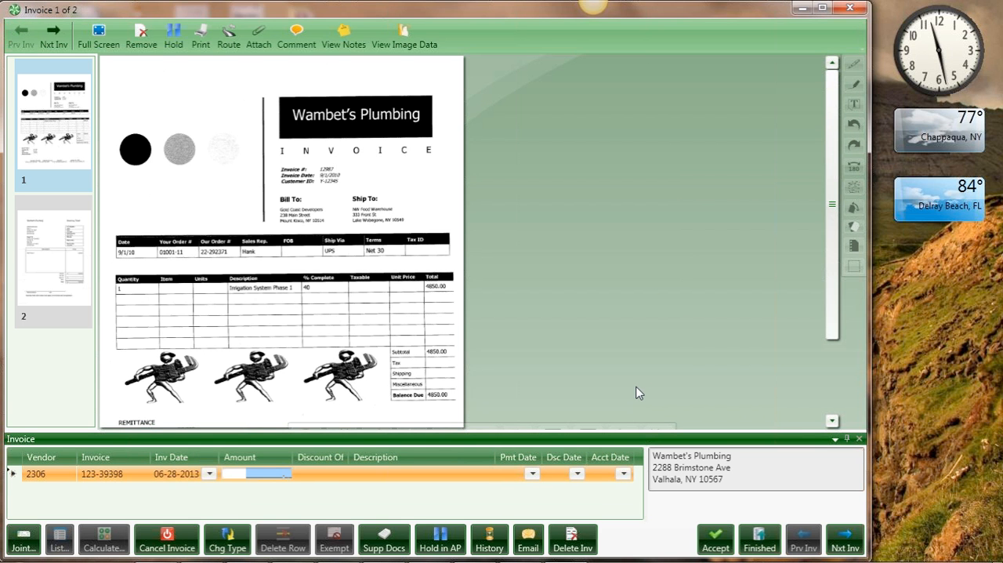
Set the invoice amount to 4,850.00 and accept the default accounting date to start a distribution row
text(4850)
key(Tab)
key(Tab)
key(Tab)
key(Tab)
key(Tab)
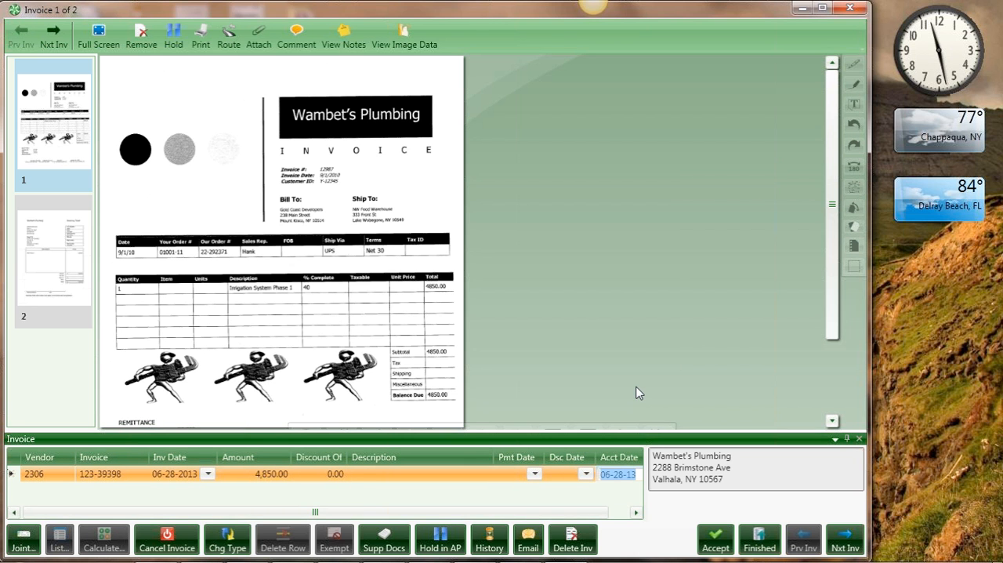
key(Tab)
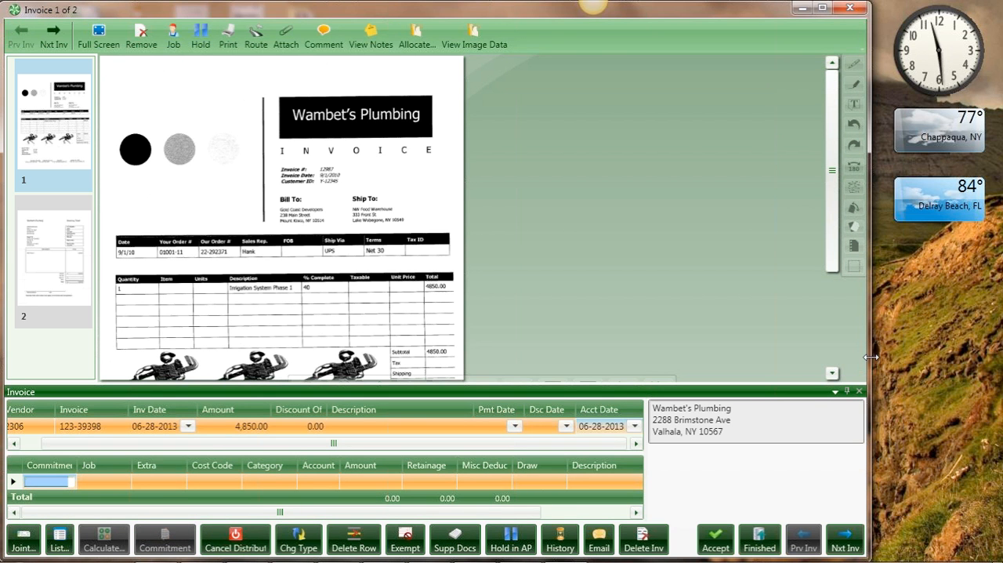
Widen the window and assign commitment 01001-11, Irrigation System, to the distribution row, acknowledging the insurance notice
drag(868, 357, 998, 361)
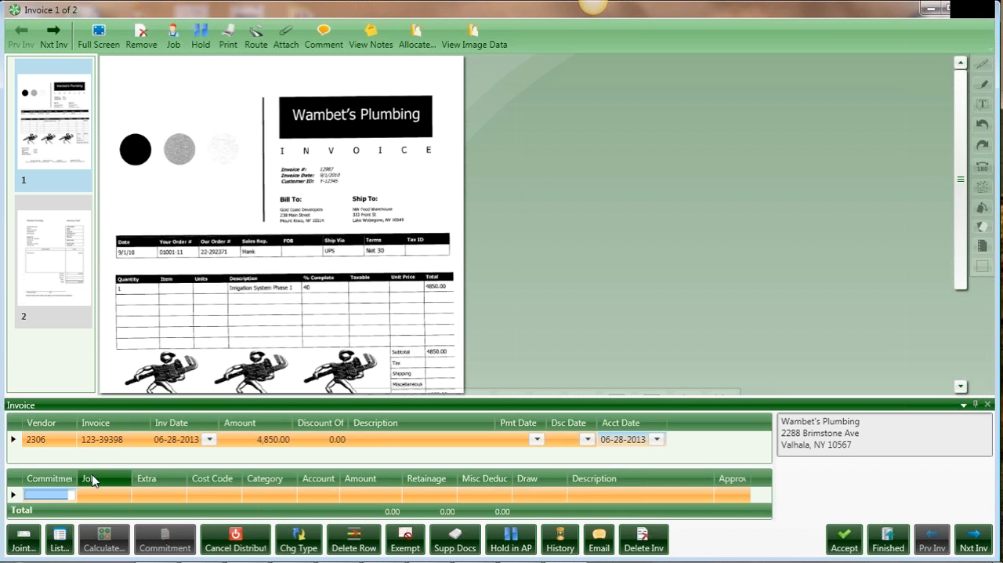
click(60, 541)
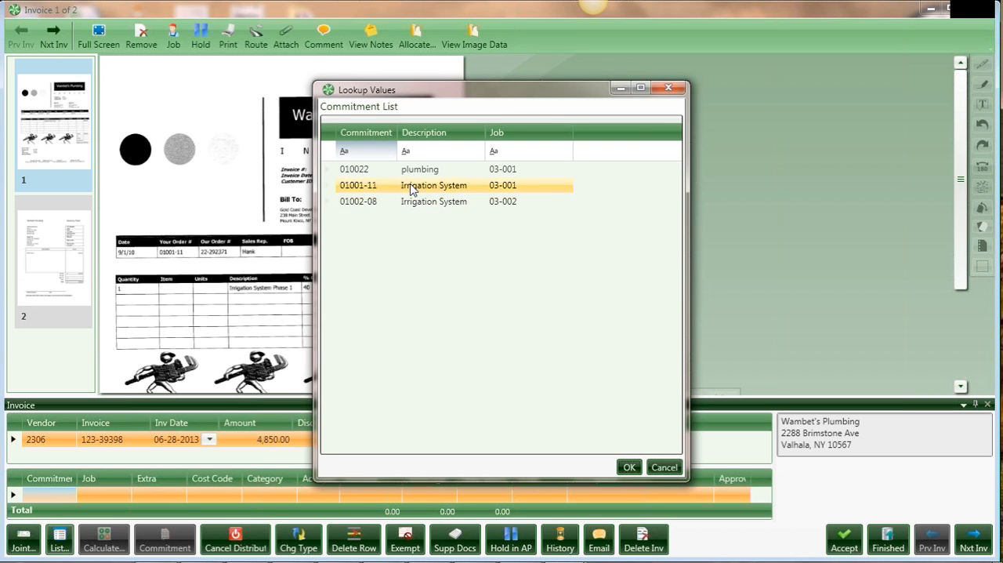
double_click(413, 190)
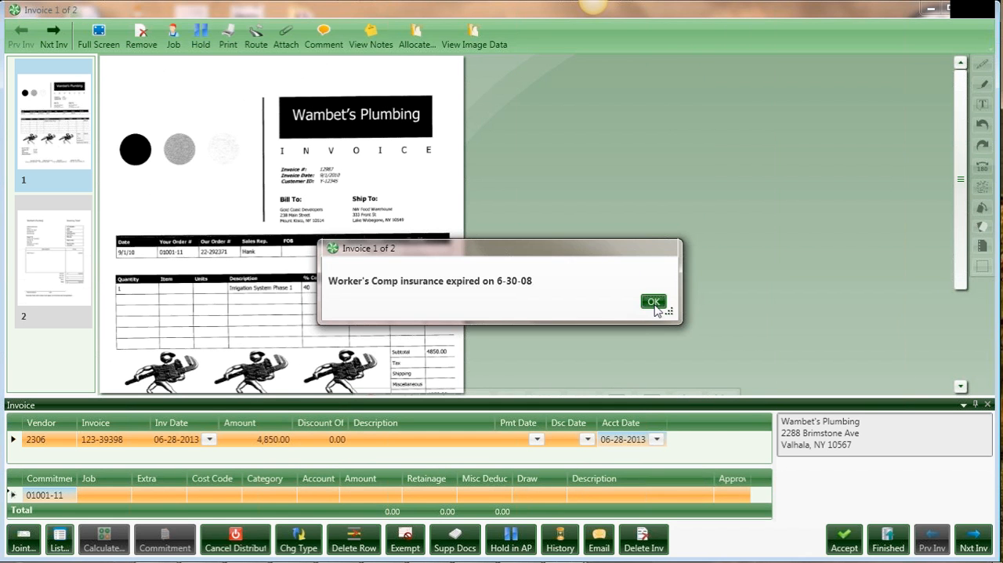
click(654, 302)
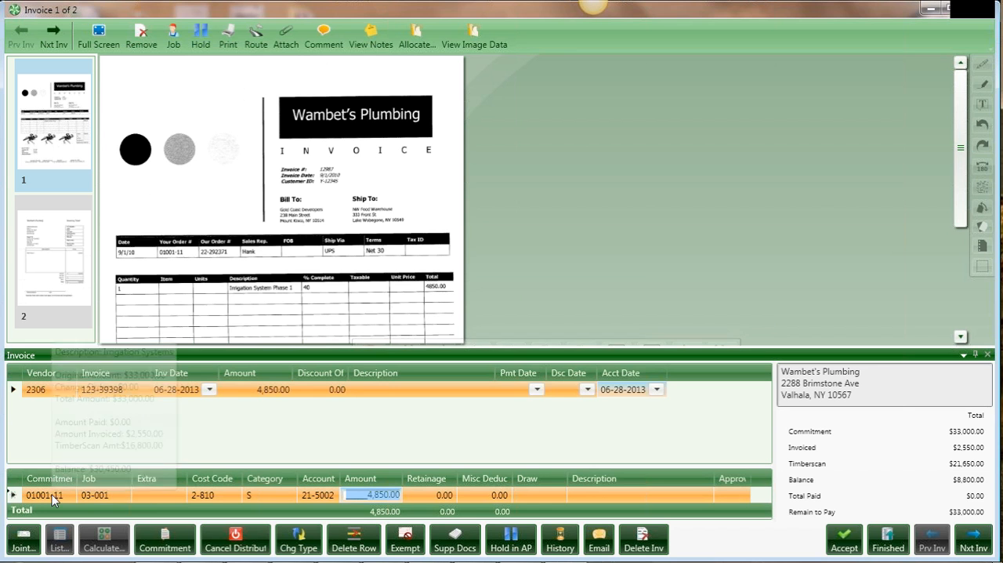
Delete the distribution row for commitment 01001-11
mouse_move(407, 337)
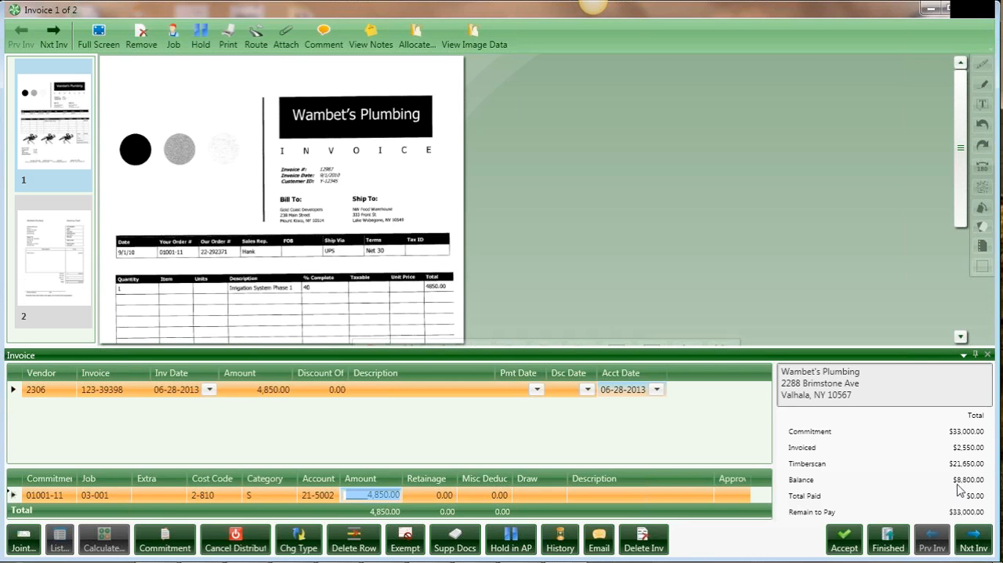
click(350, 539)
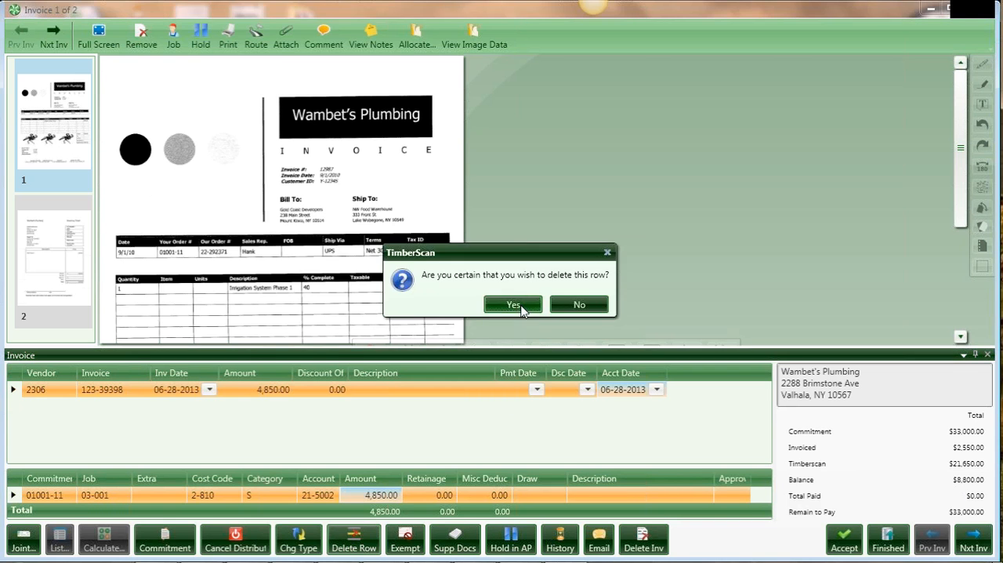
click(515, 302)
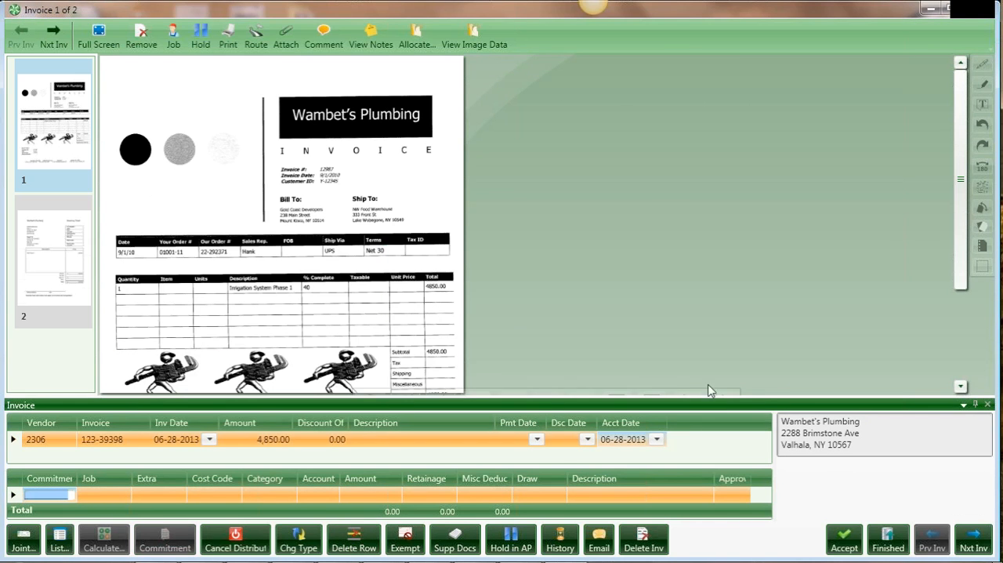
Assign job 03-001, NW Food Warehouse, to the distribution row and fill its amount with 4,850.00
click(92, 492)
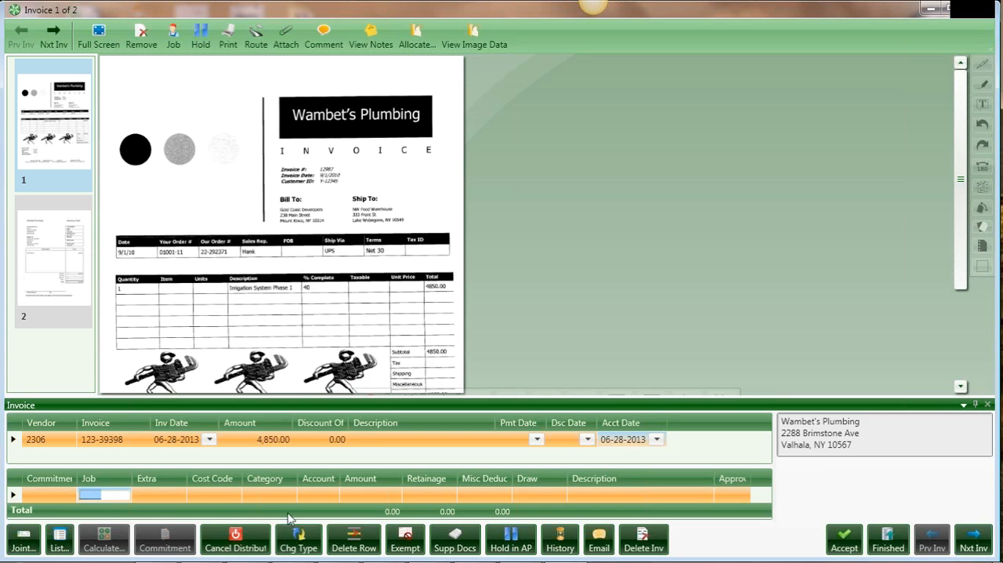
click(56, 547)
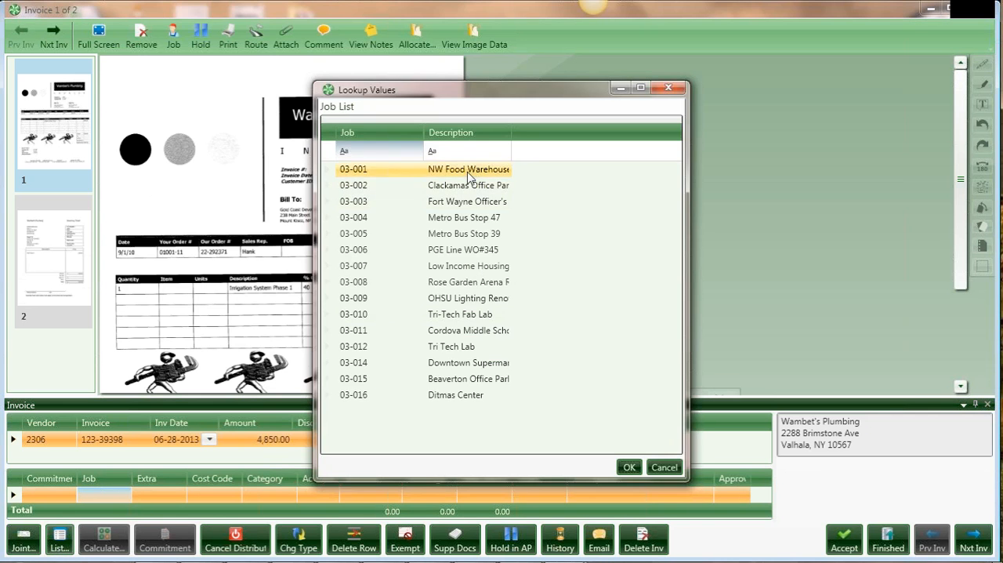
double_click(481, 176)
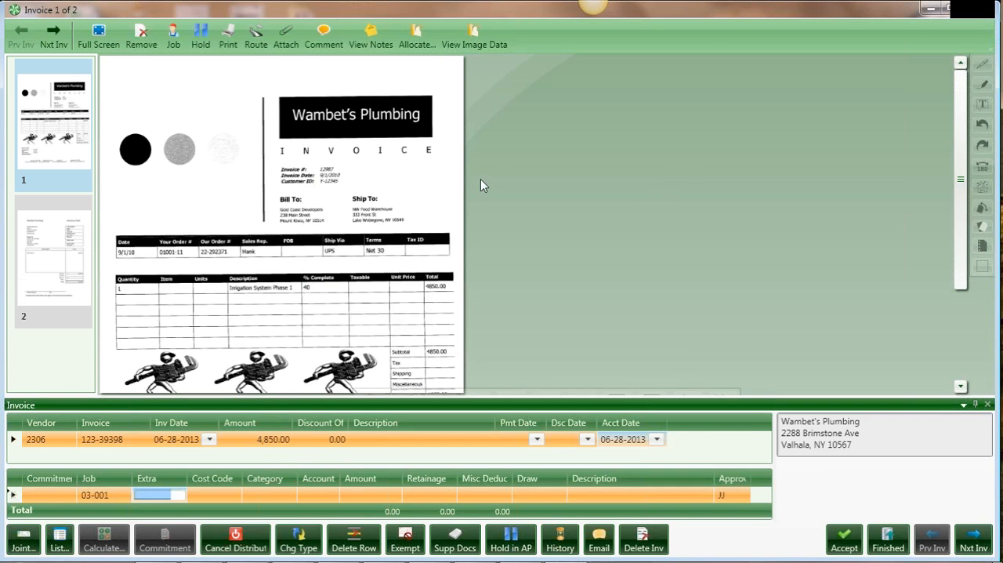
click(384, 494)
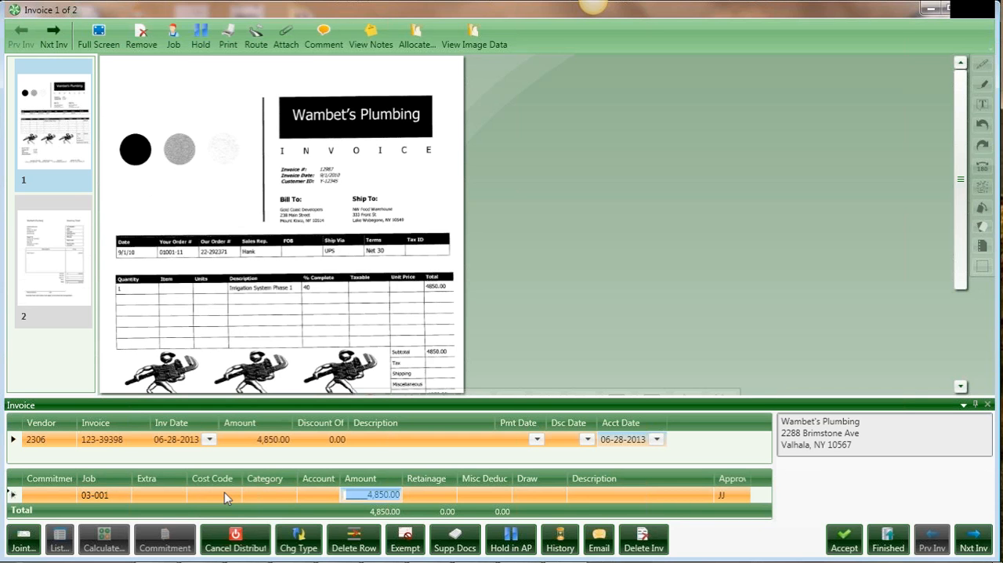
Open the vendor's supporting documents and arrange the enlarged window beside the invoice image for comparison
click(454, 547)
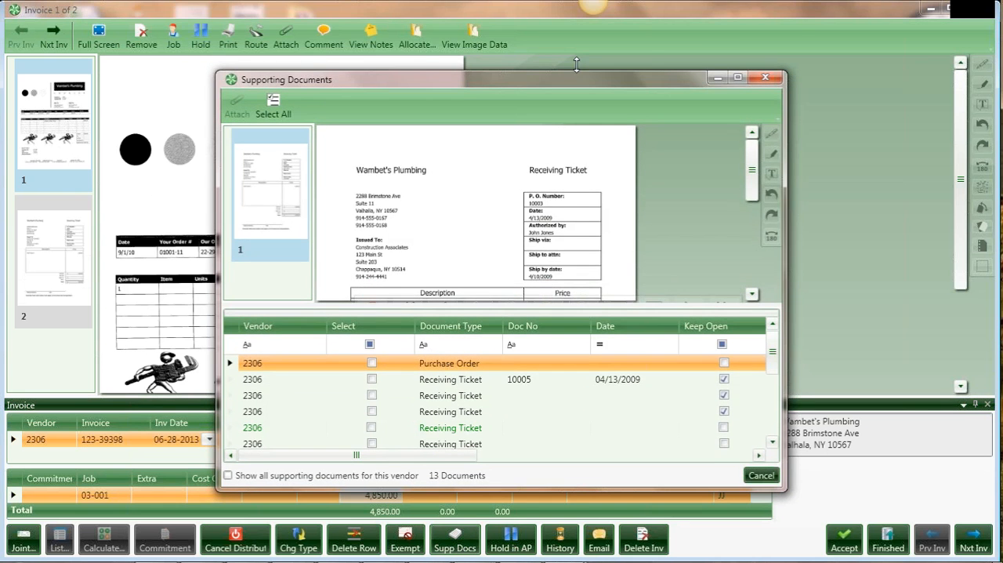
drag(577, 65, 764, 29)
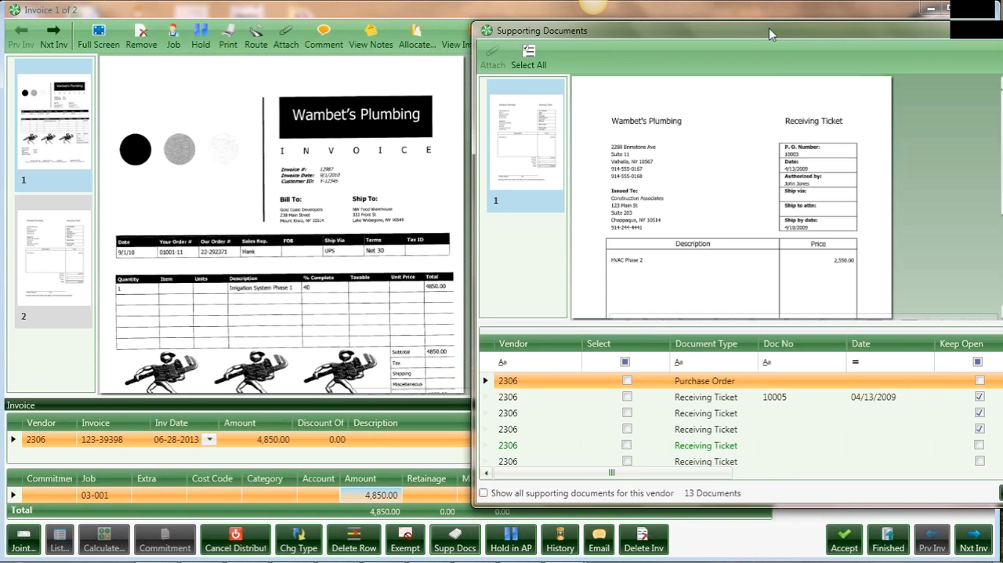
drag(769, 34, 682, 31)
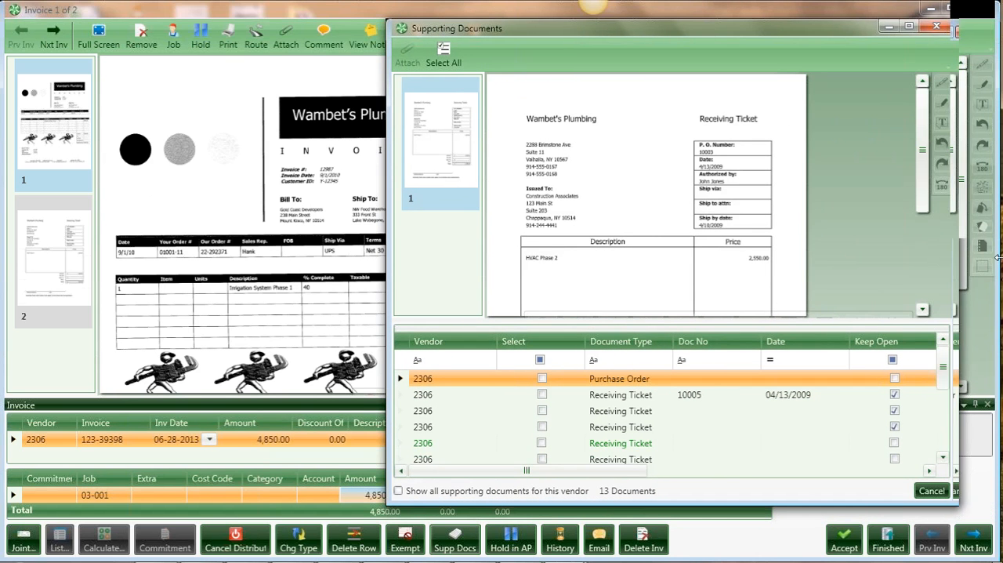
drag(998, 257, 1000, 257)
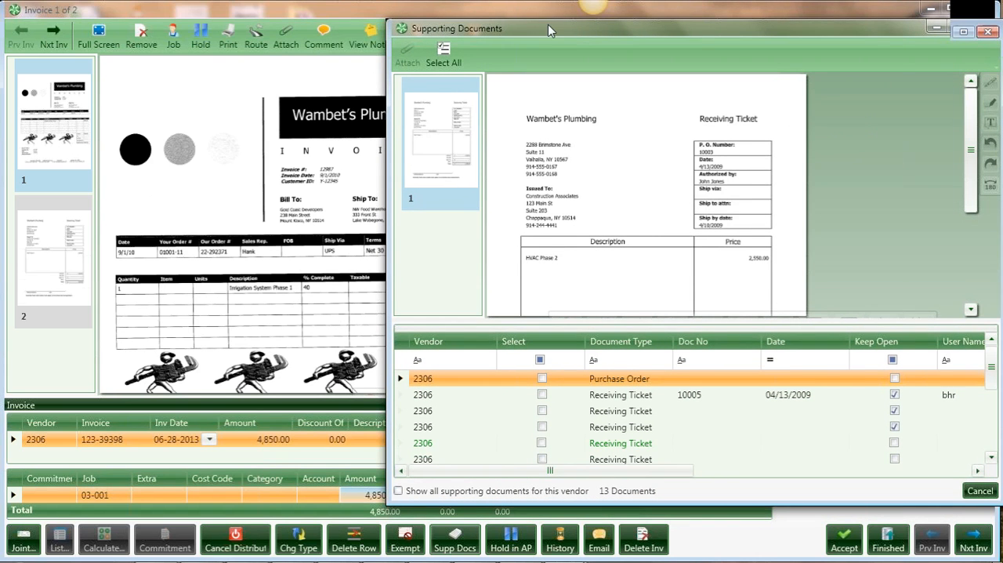
drag(548, 26, 523, 21)
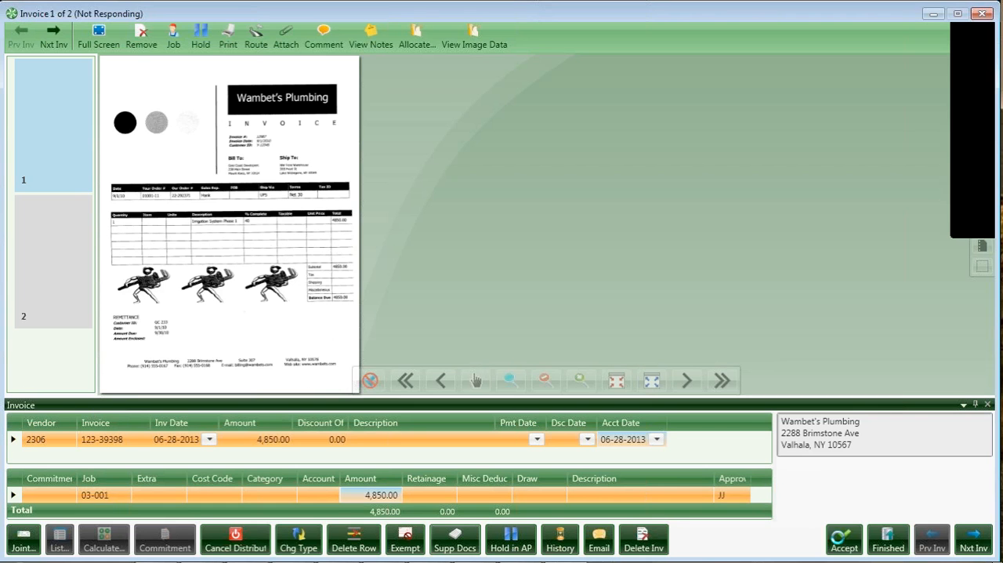
Force the unresponsive invoice window to close
click(983, 14)
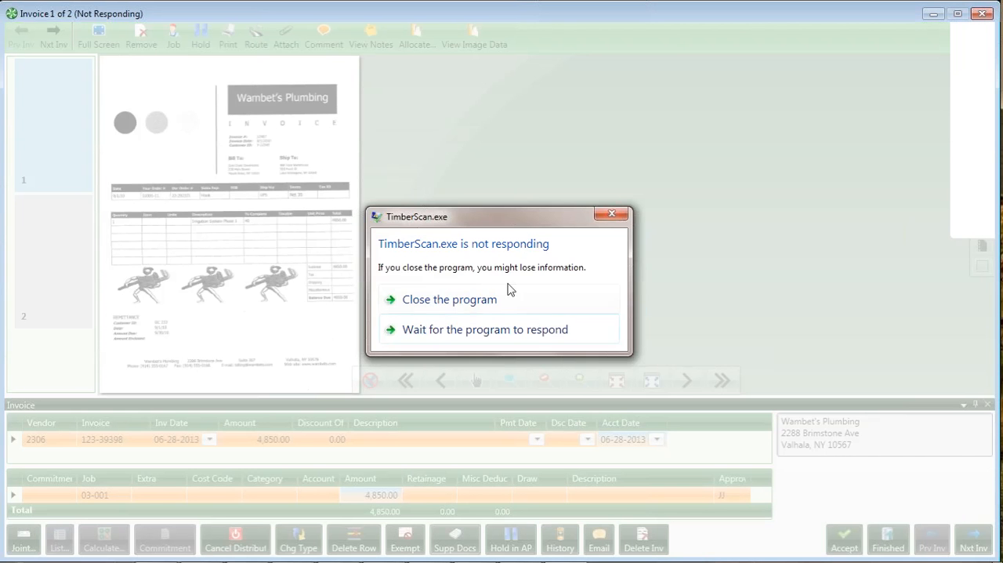
click(475, 298)
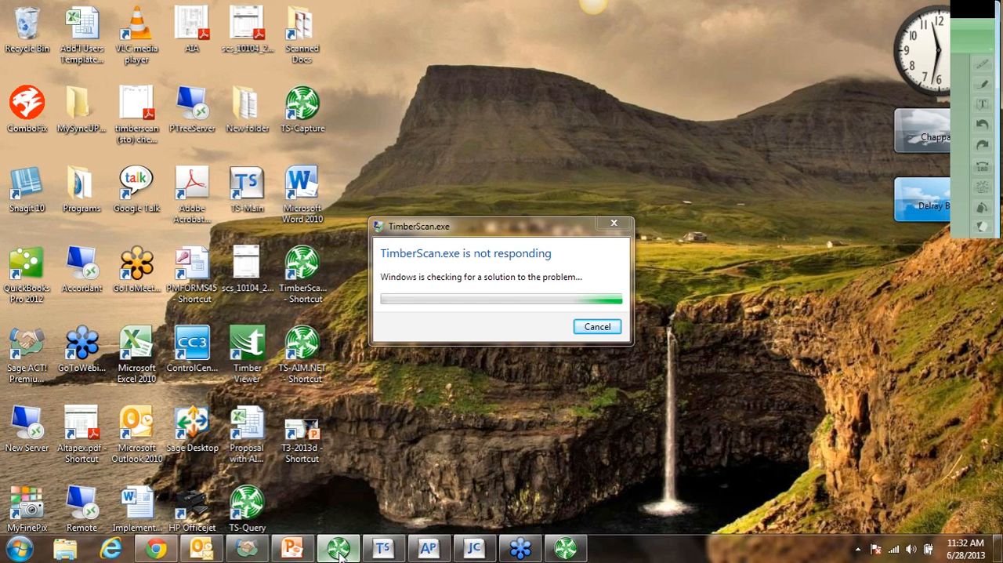
Switch to the main TimberScan window and open all primary invoices in the current folder for approval
click(338, 553)
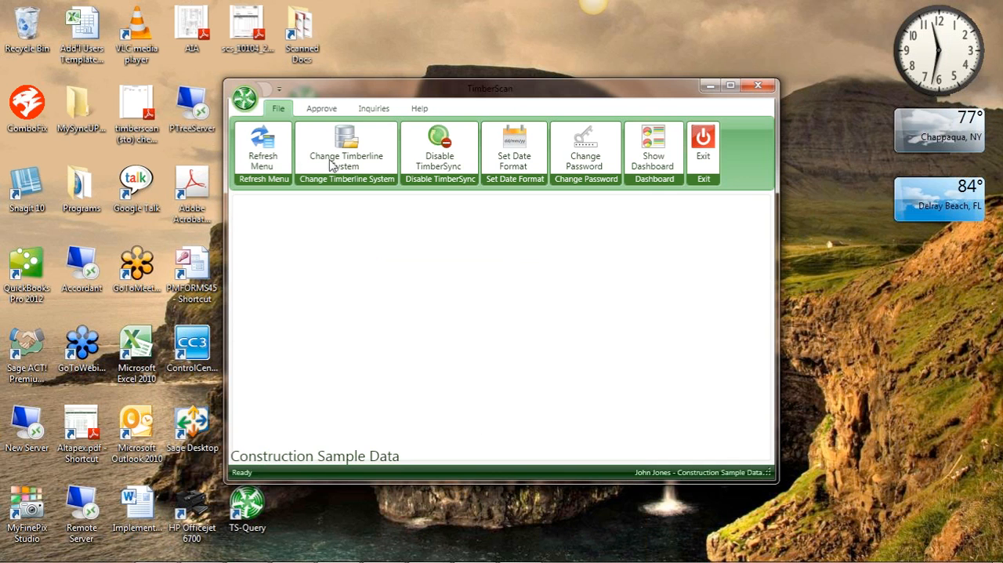
click(319, 107)
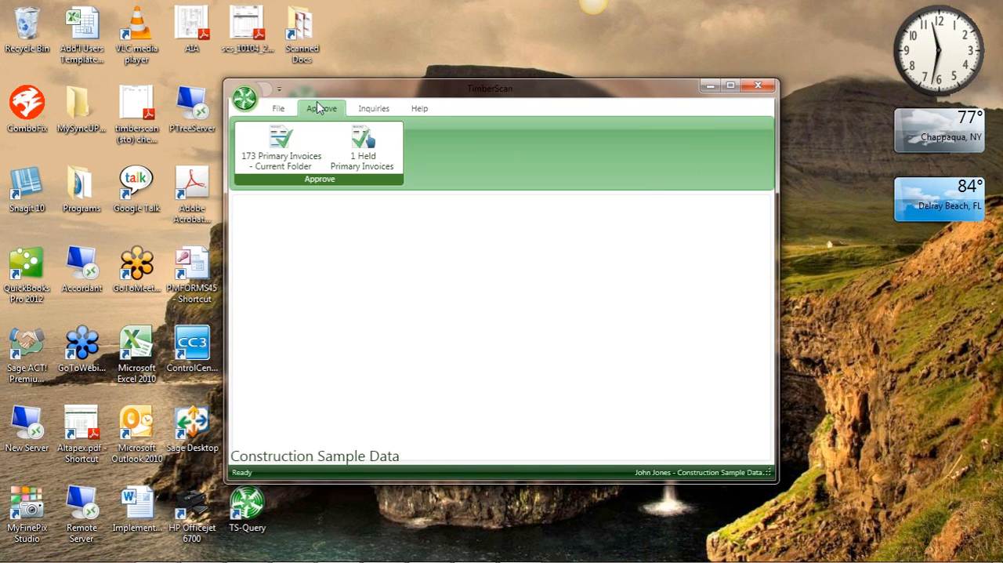
click(283, 151)
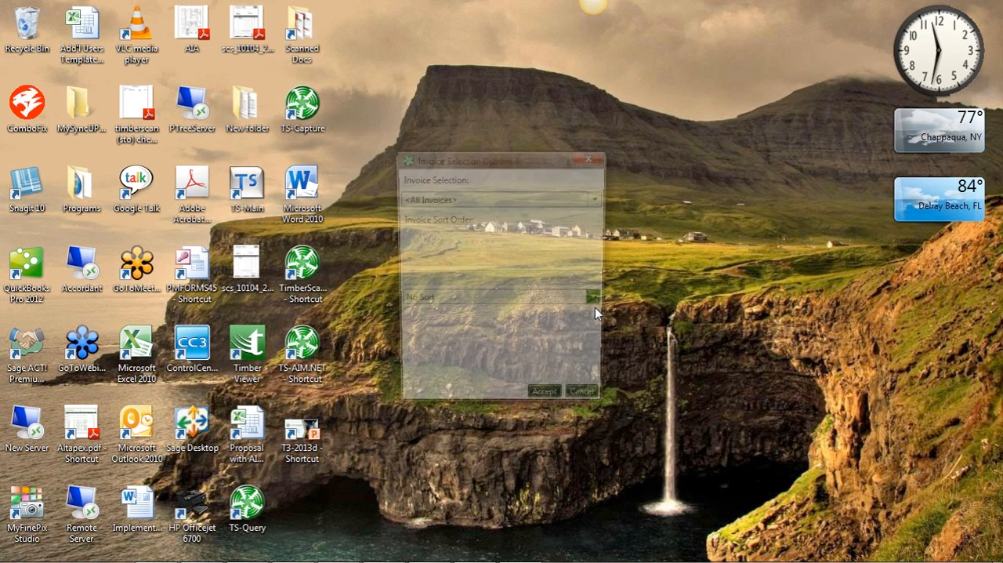
click(550, 404)
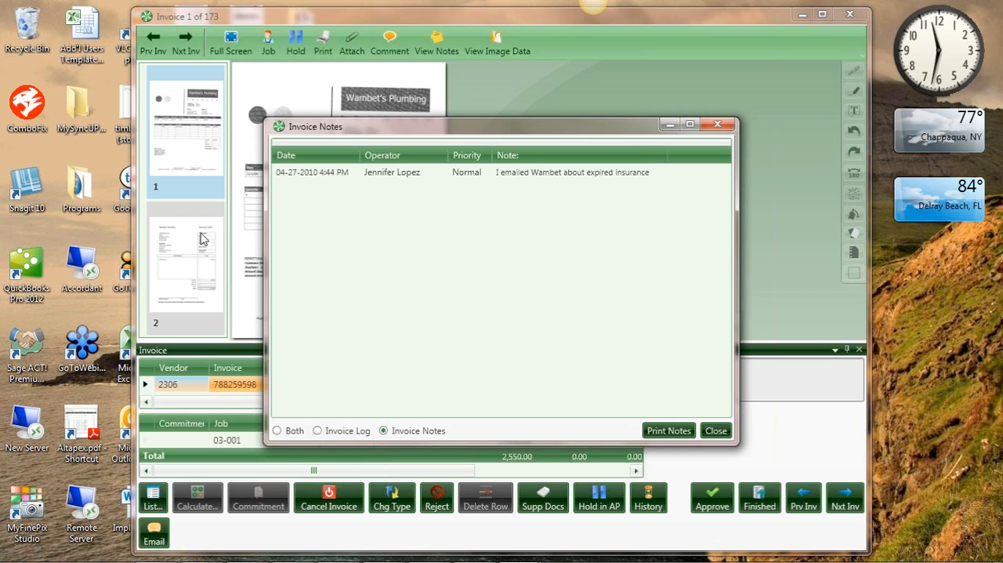
Close the invoice notes and acknowledge the vendor insurance warning
click(345, 179)
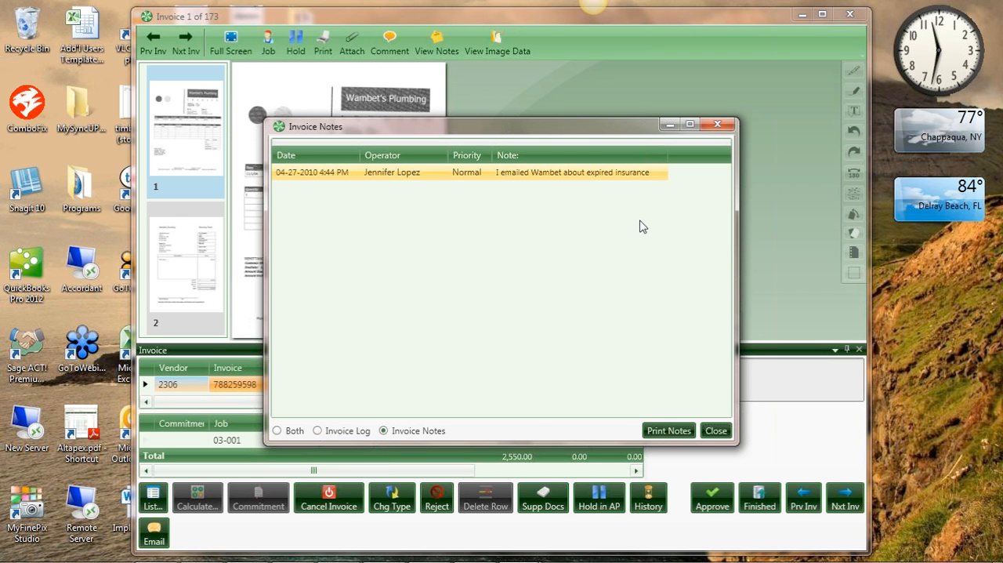
click(716, 432)
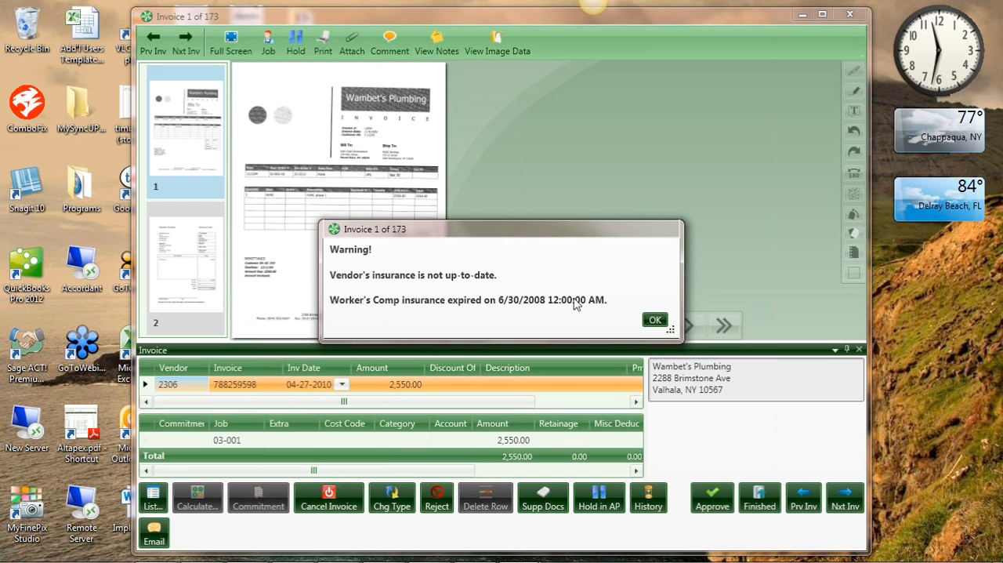
click(655, 320)
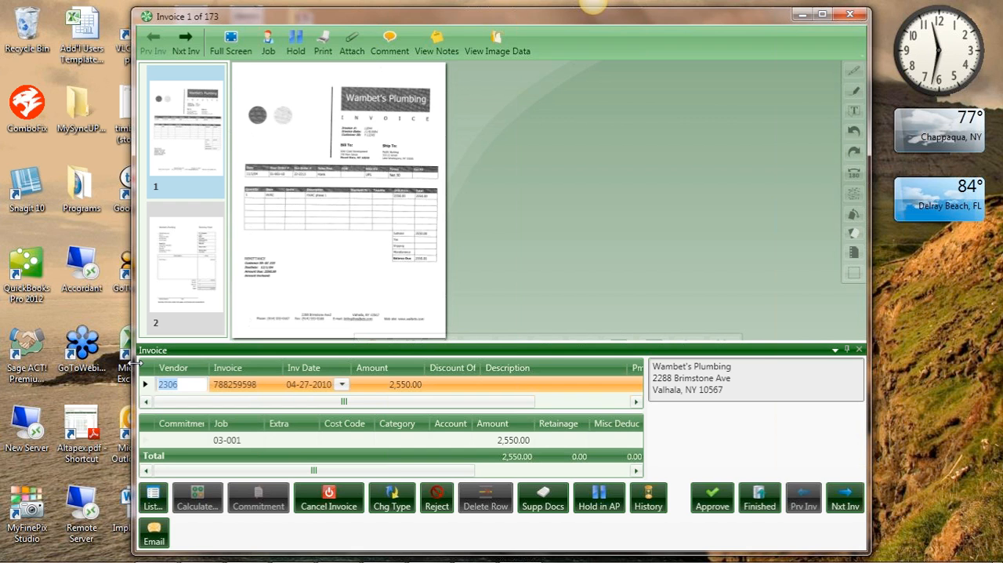
Widen the invoice window and code the job 03-001 distribution row with cost code 15-500, HVAC, and category S
drag(137, 362, 2, 363)
click(232, 478)
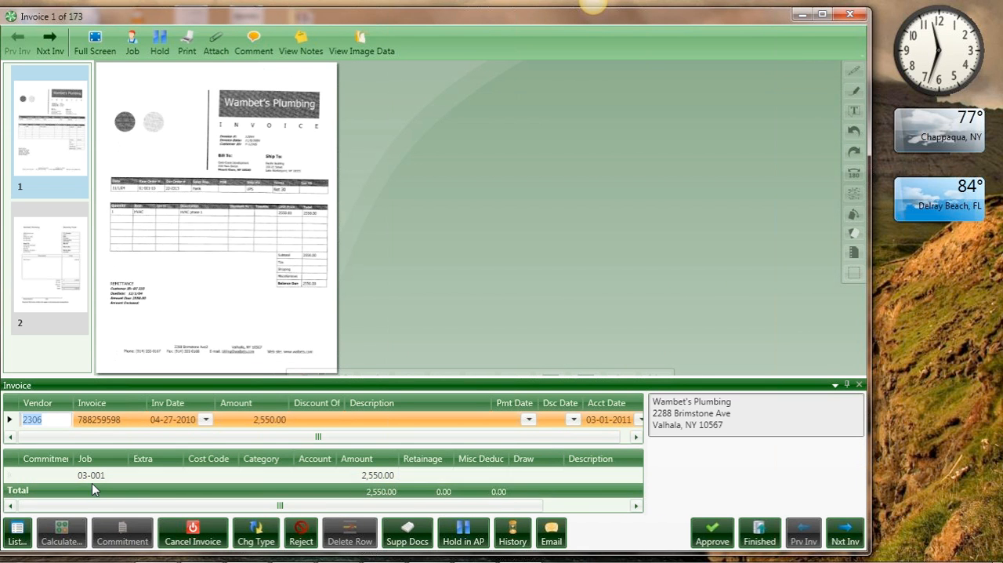
mouse_move(92, 479)
click(206, 477)
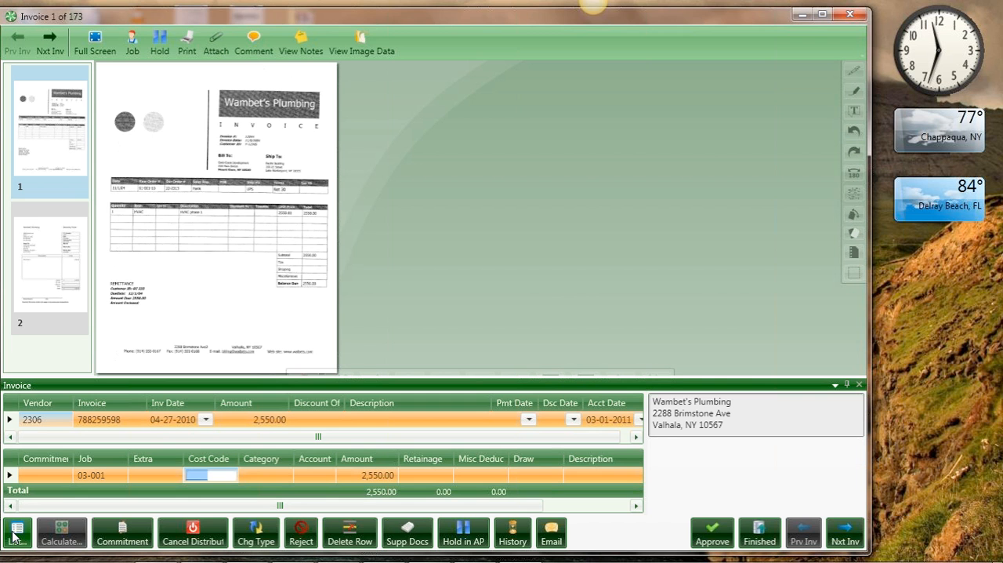
click(13, 536)
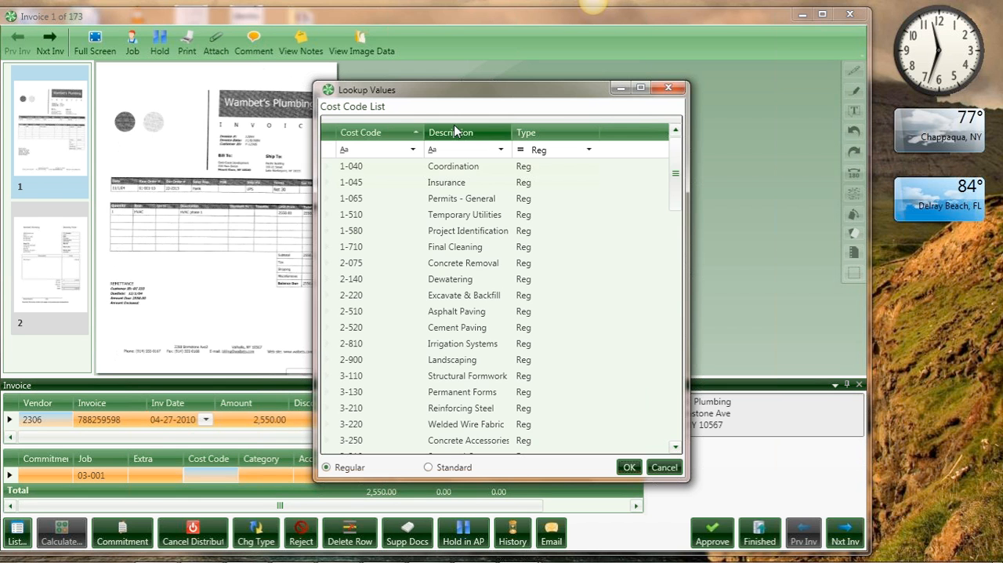
click(451, 131)
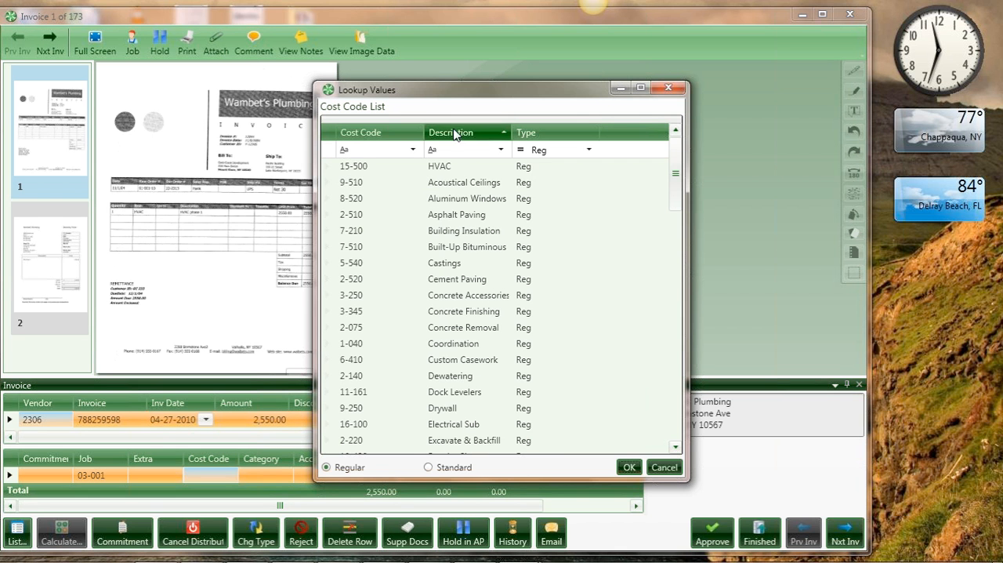
click(447, 168)
double_click(447, 168)
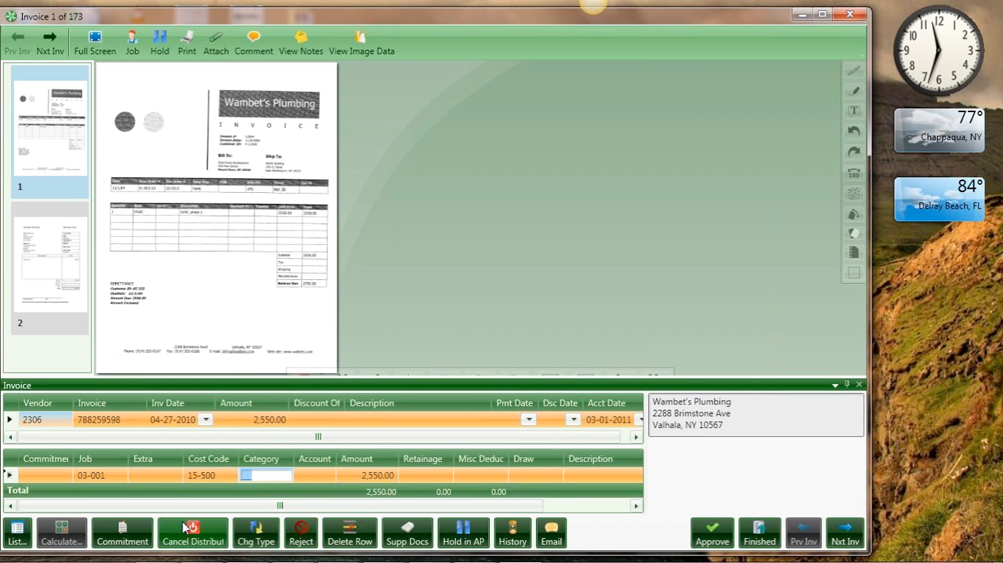
text(S)
key(Tab)
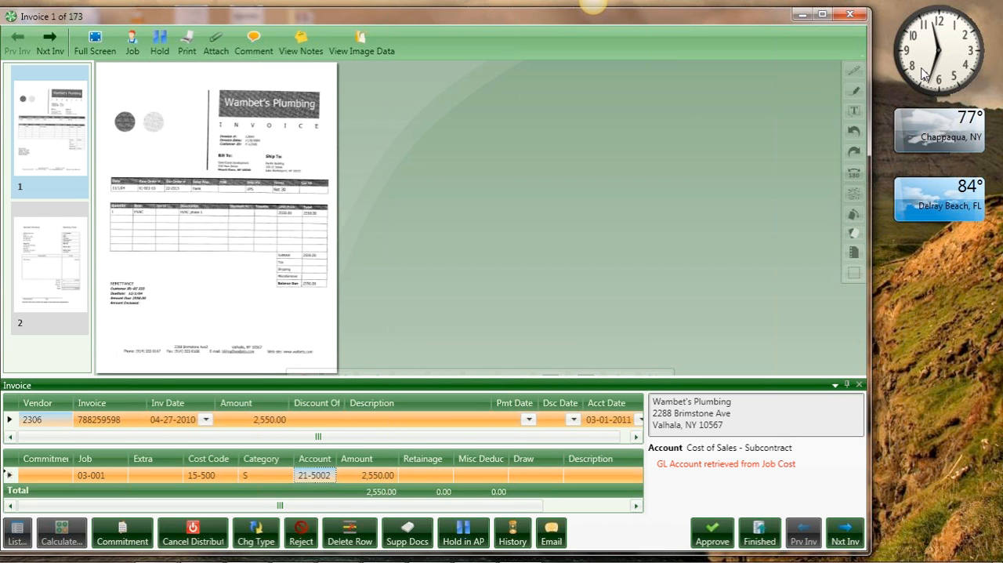
Place a yellow text note over the circles on the invoice image and delete it again
click(855, 112)
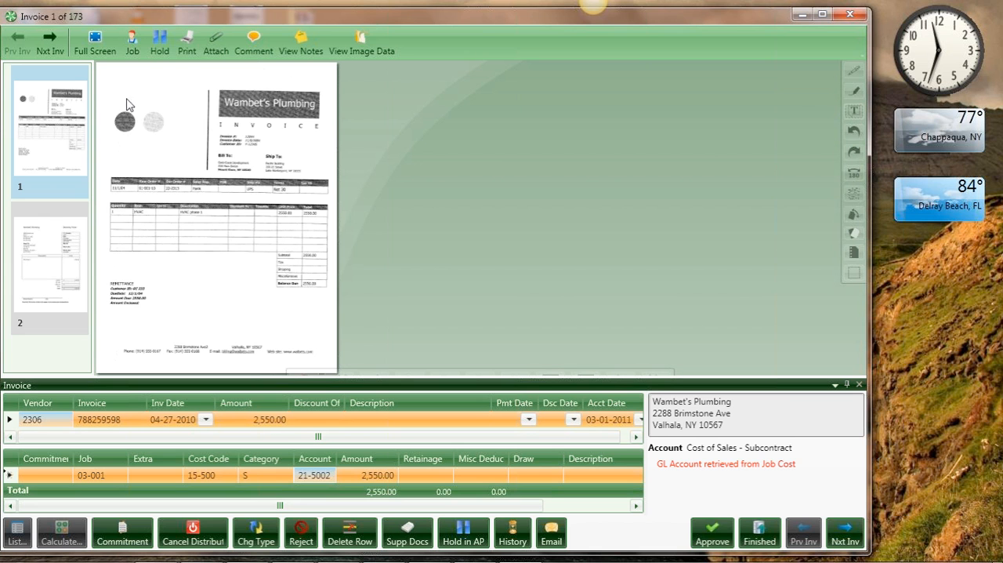
mouse_move(124, 98)
mouse_down()
mouse_move(180, 149)
mouse_move(198, 150)
mouse_up()
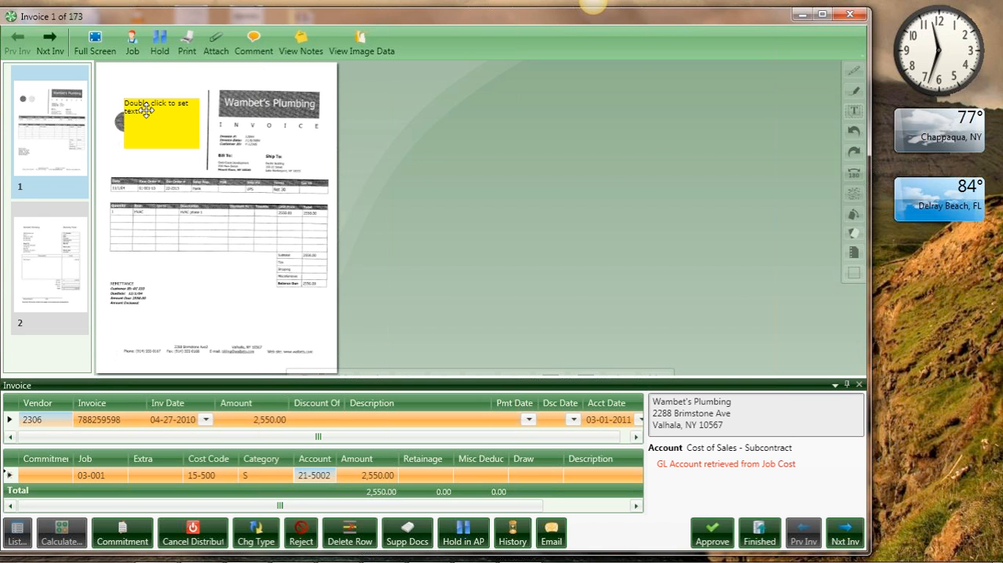
right_click(147, 111)
click(179, 119)
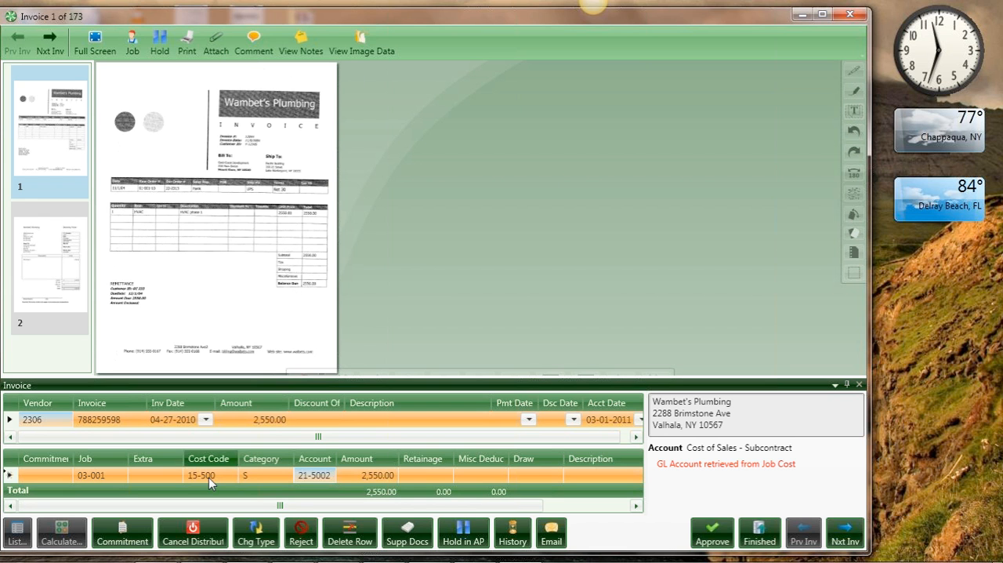
Enlarge the invoice image to review it, and close the invoice and the main TimberScan window
mouse_move(200, 479)
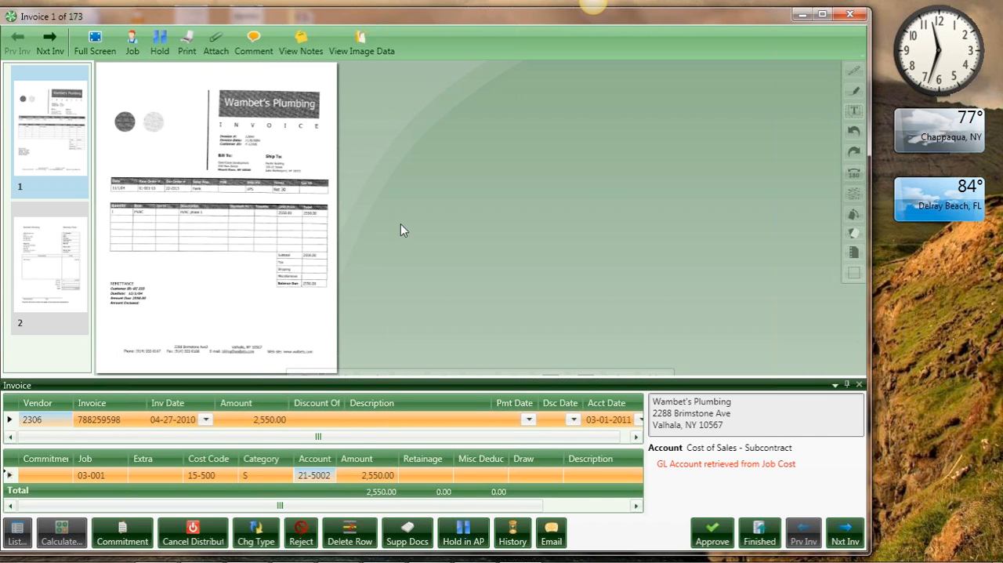
click(265, 228)
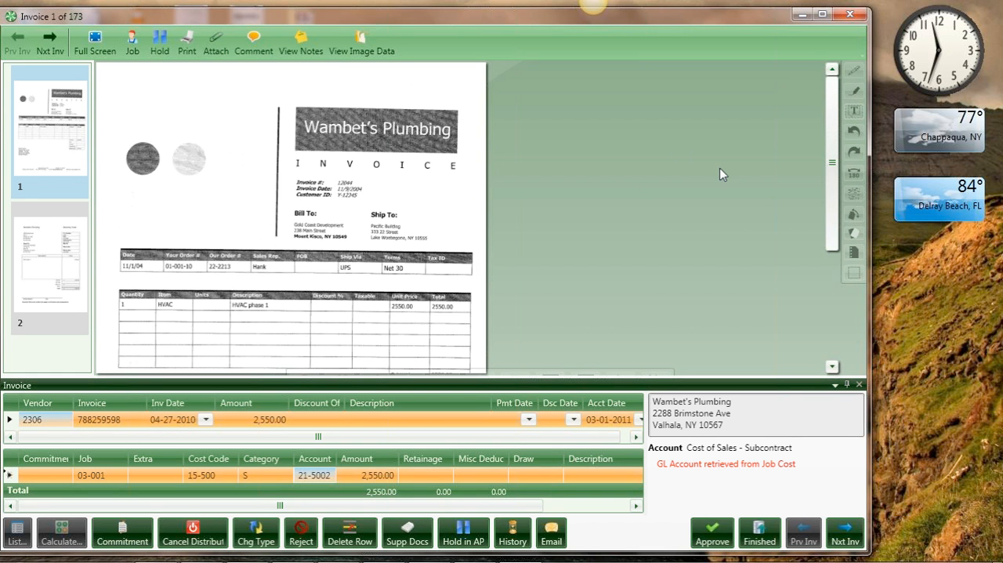
click(853, 17)
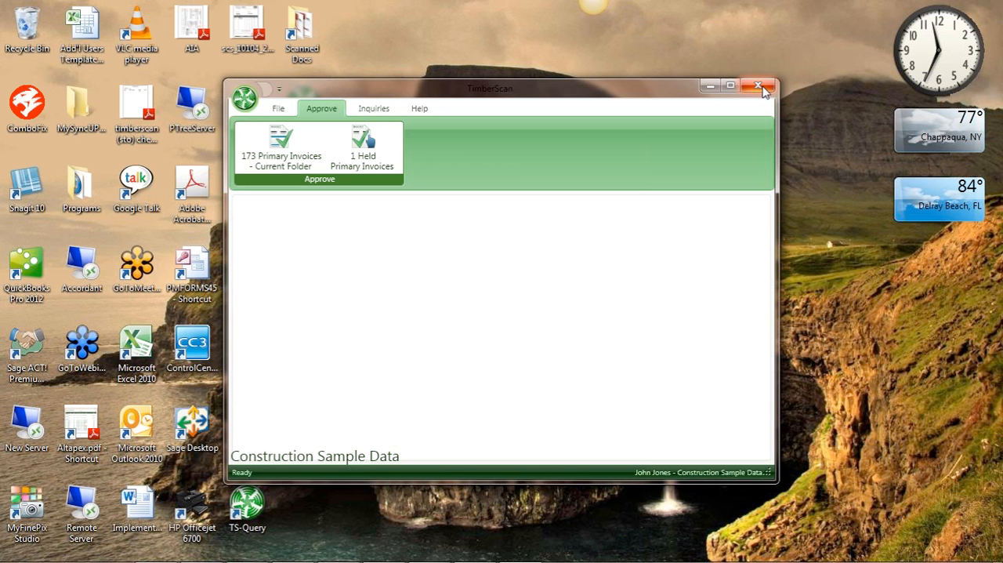
click(760, 86)
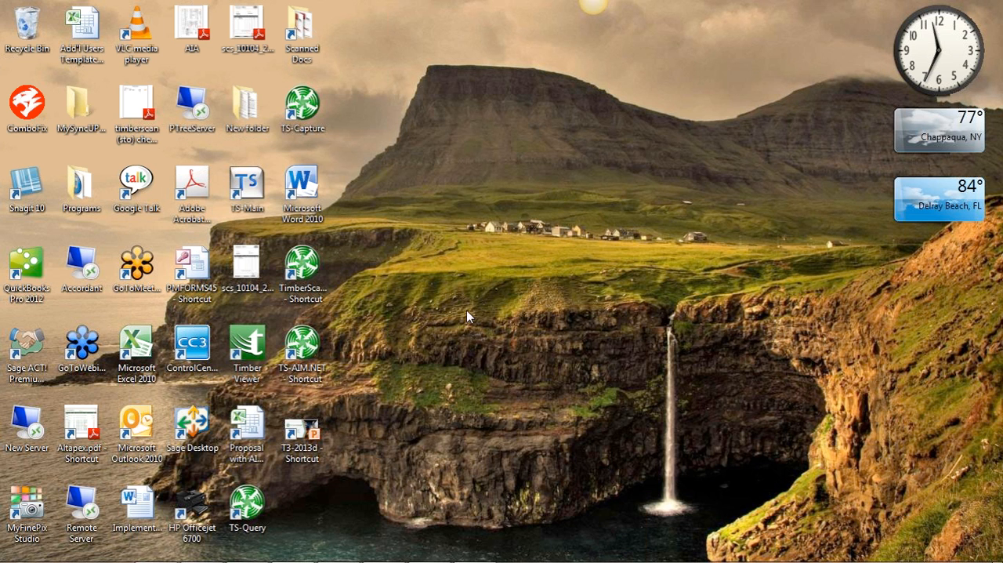
Switch to Accounts Payable and open the AP Transactions inquiry with the master source file and the current transaction file
mouse_move(453, 561)
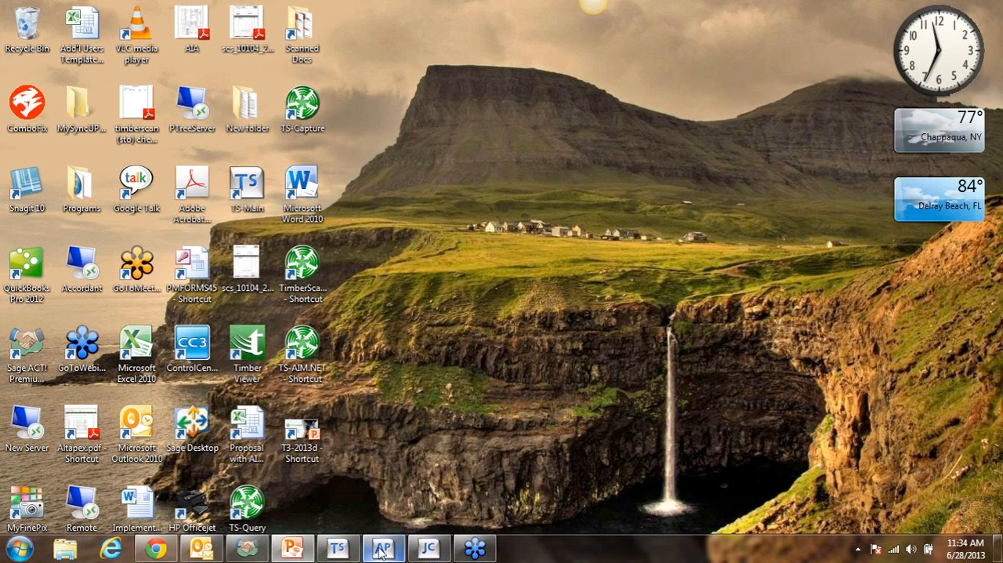
click(382, 548)
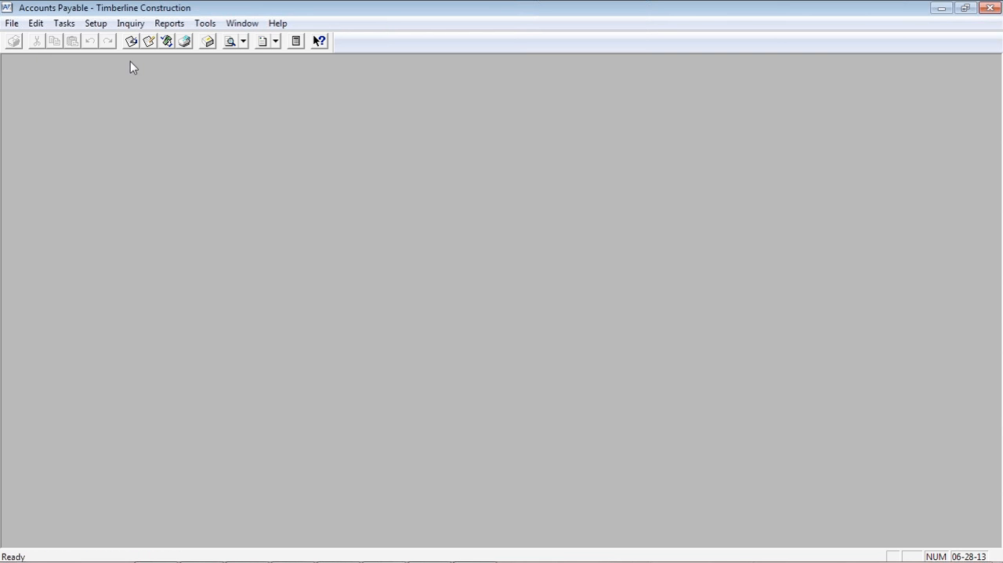
click(130, 23)
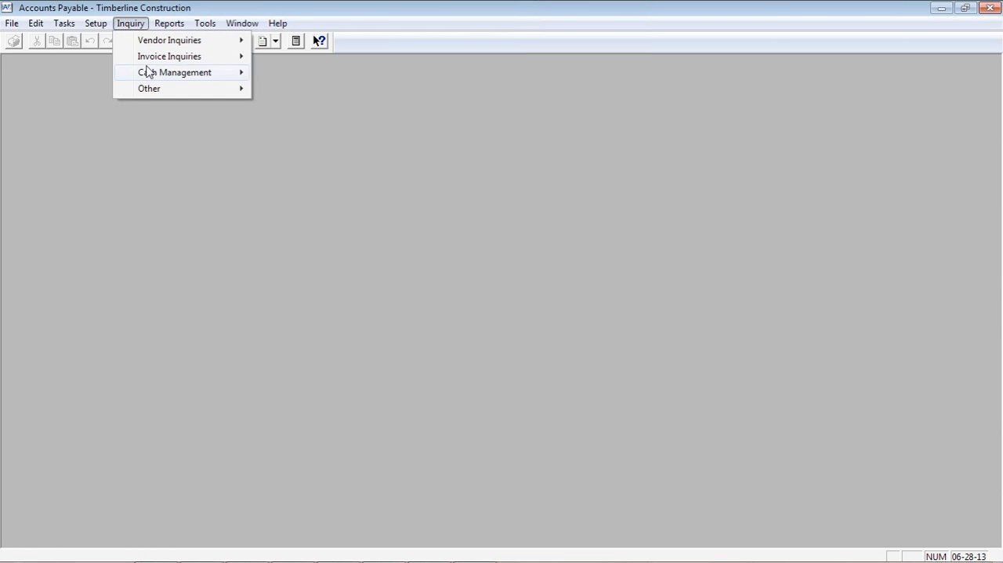
mouse_move(150, 88)
click(310, 91)
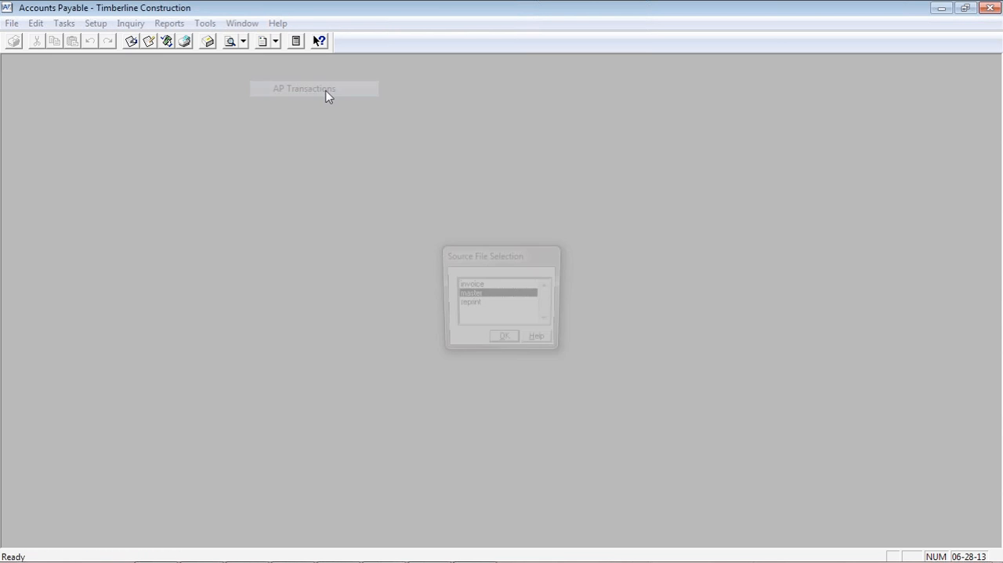
click(502, 341)
click(497, 339)
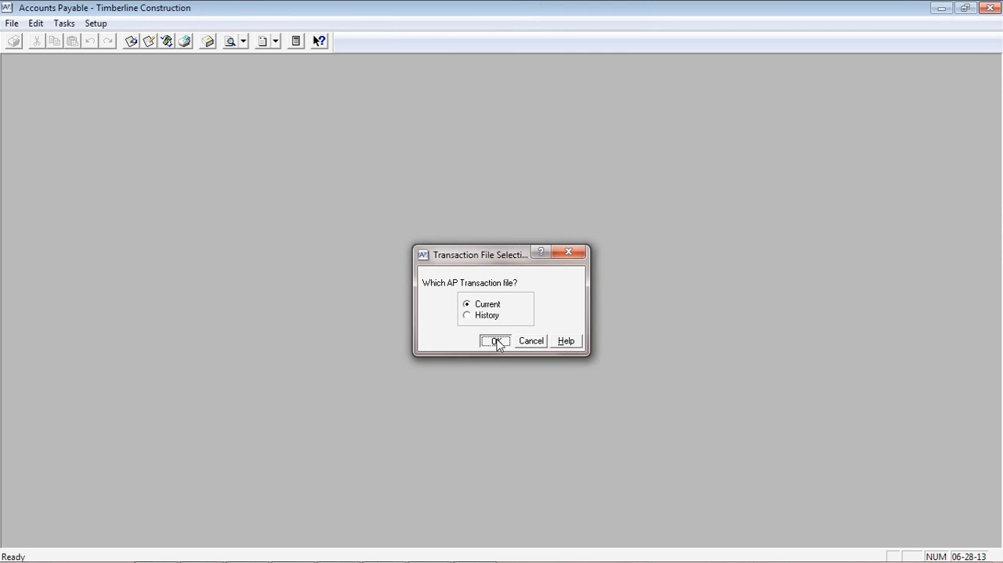
Heighten the Vendor Totals inquiry window to show more vendors and drill down to Balwin Painting's invoices
drag(499, 172, 494, 75)
drag(491, 426, 486, 505)
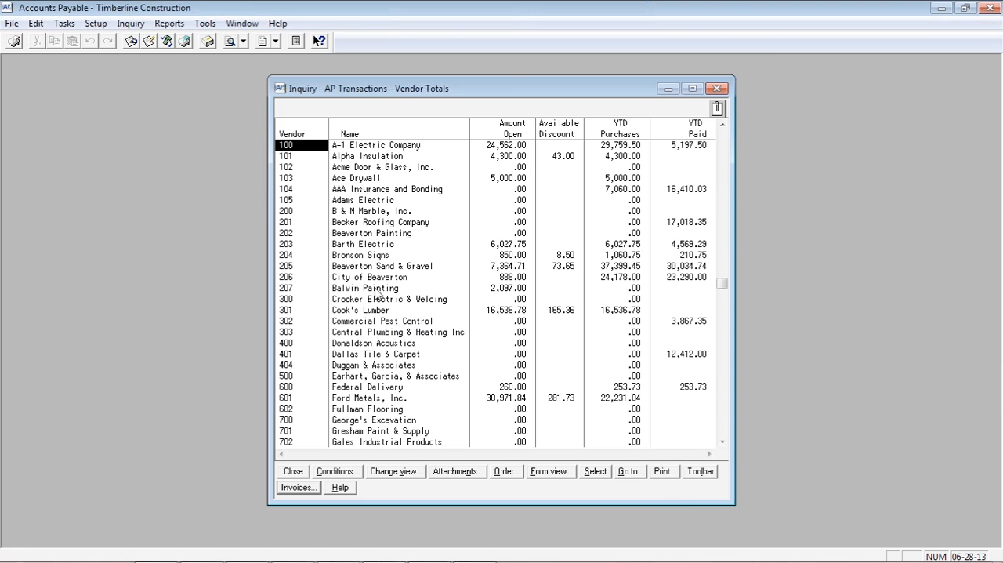
double_click(377, 289)
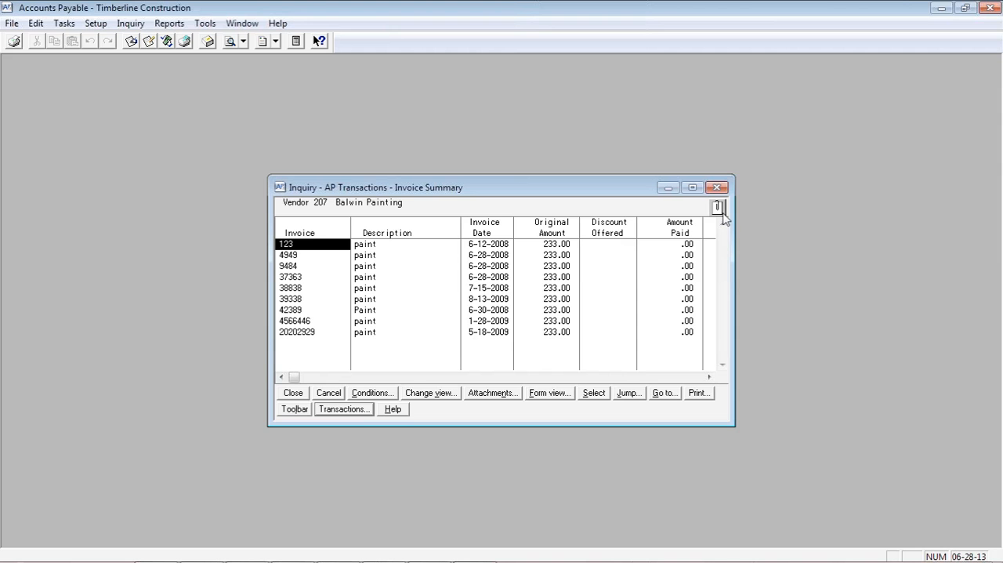
Open the Timber Viewer Tiffs file attached to Balwin Painting's invoice 123 and enlarge the viewer window vertically
click(718, 206)
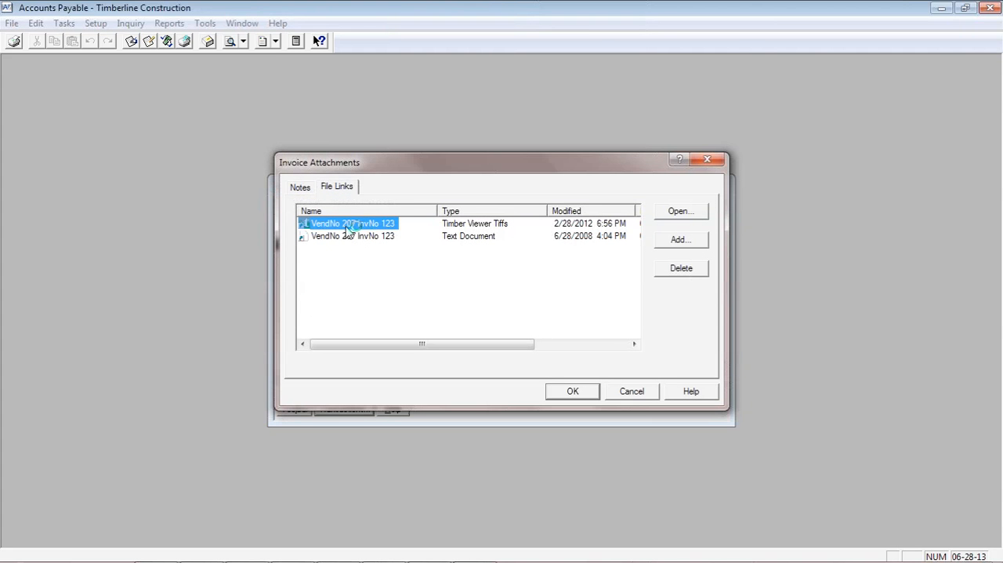
double_click(348, 225)
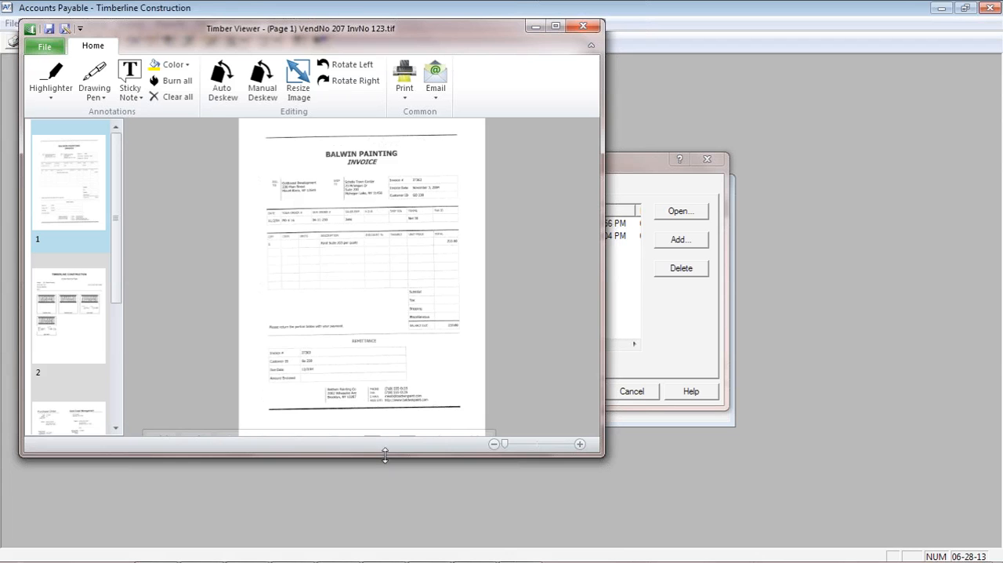
drag(385, 457, 385, 562)
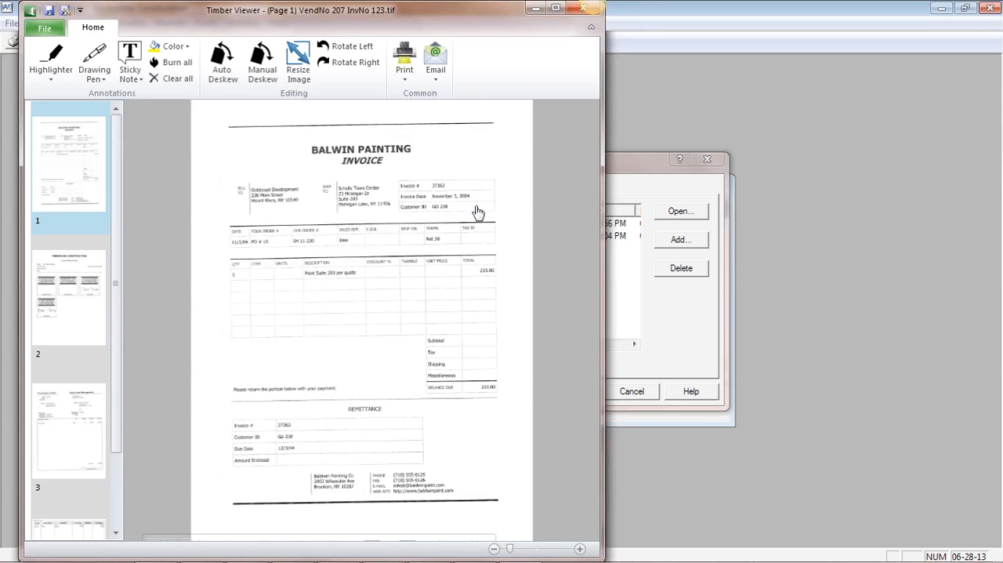
Review the attachment's approval page, purchase order and check, return to the invoice page, and close everything including the inquiry
click(83, 296)
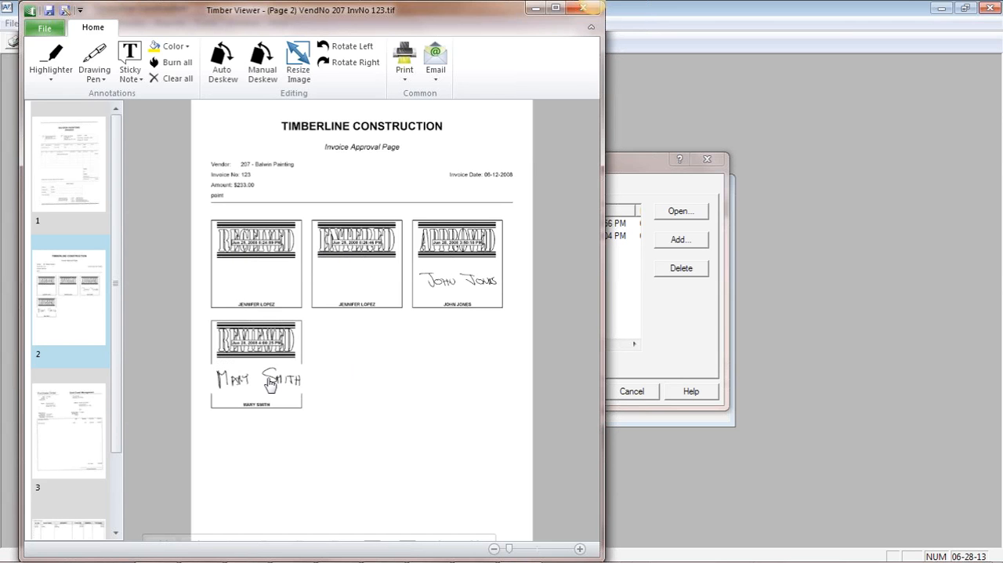
click(89, 408)
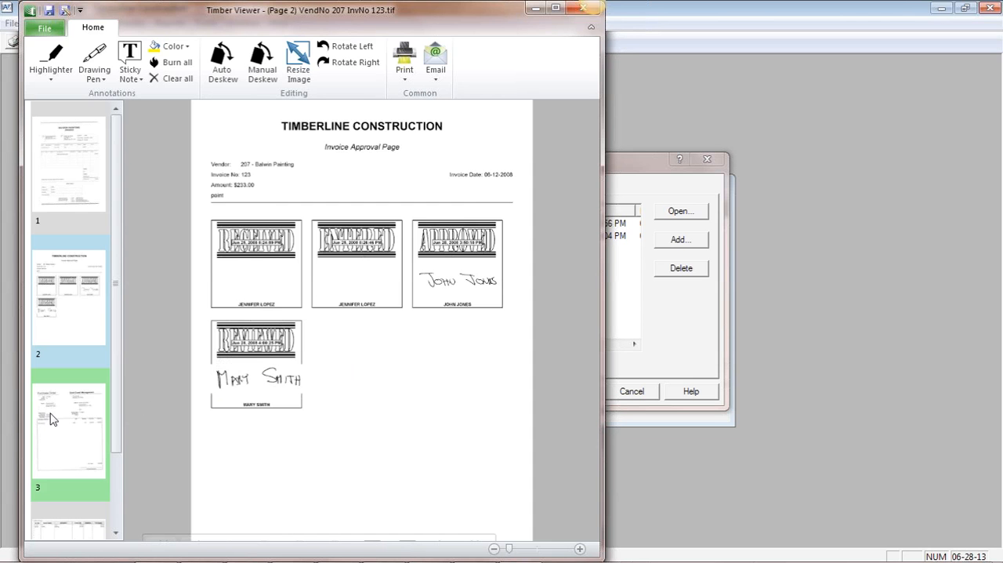
click(69, 540)
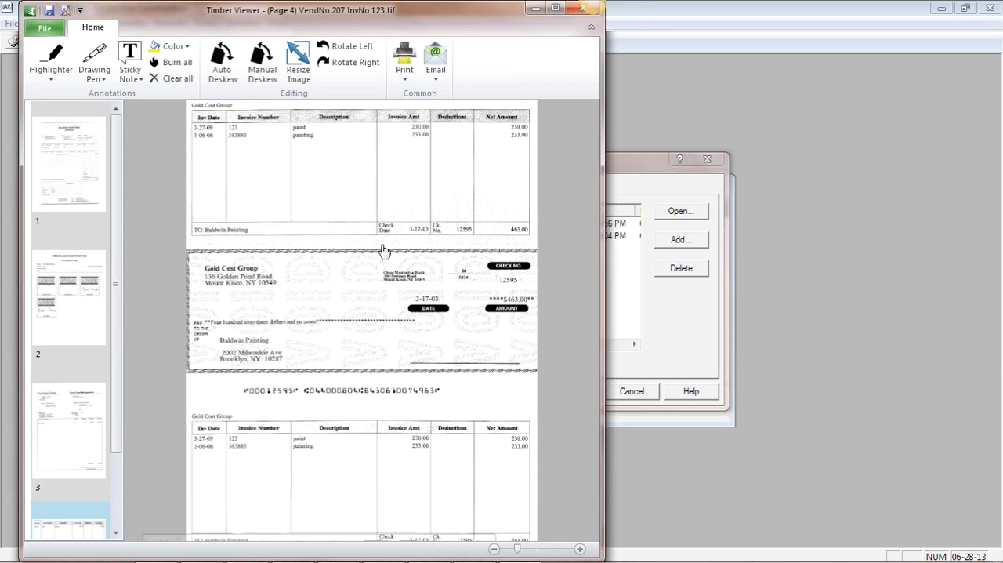
click(69, 174)
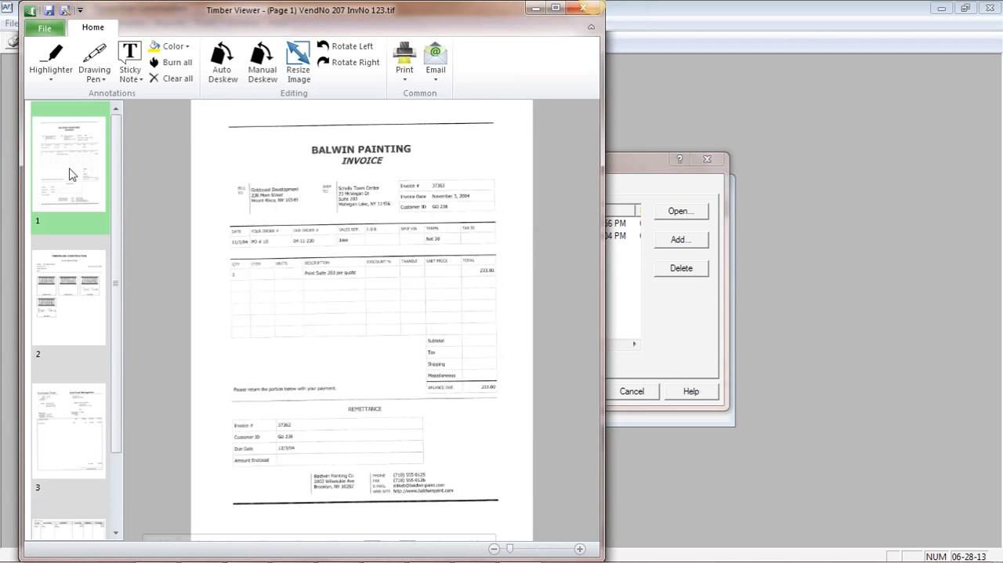
click(575, 12)
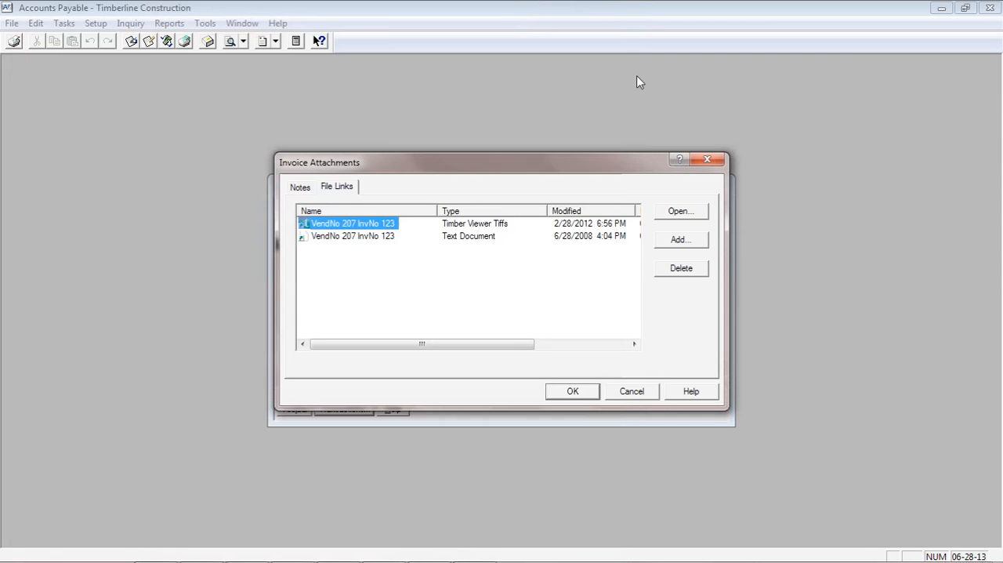
click(709, 160)
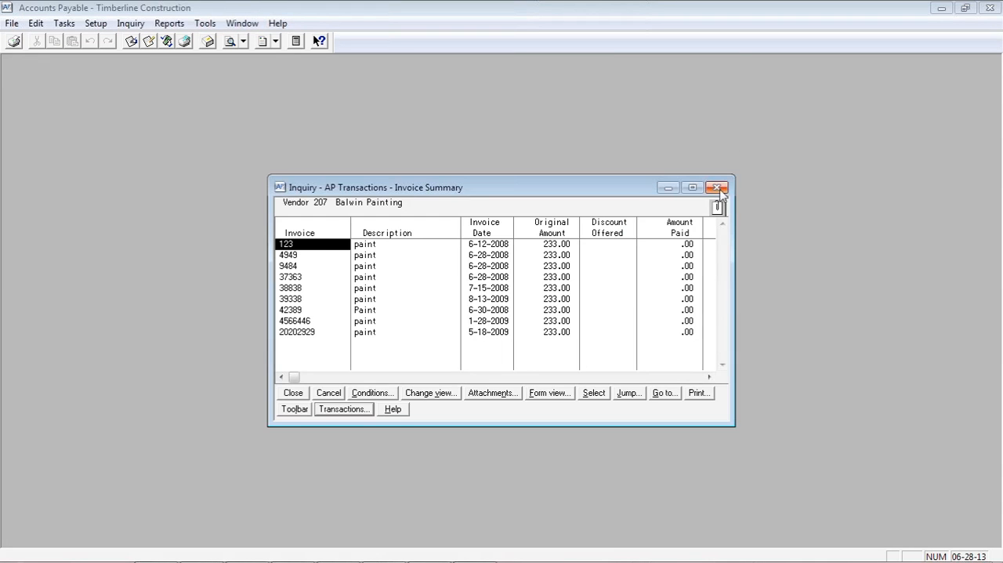
click(717, 188)
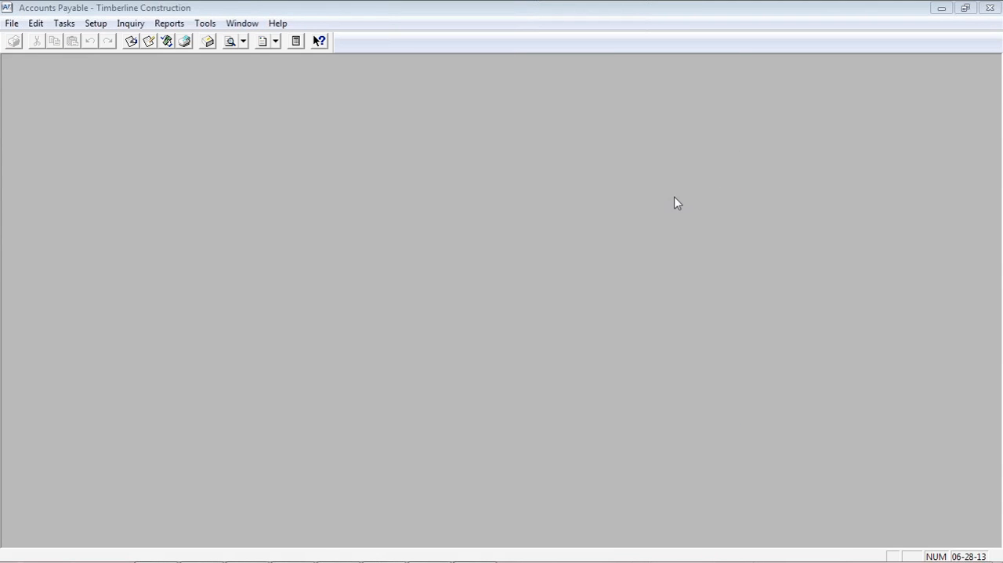
Open Vendor Setup and load the A-1 Electric Company record from the vendor list
click(65, 25)
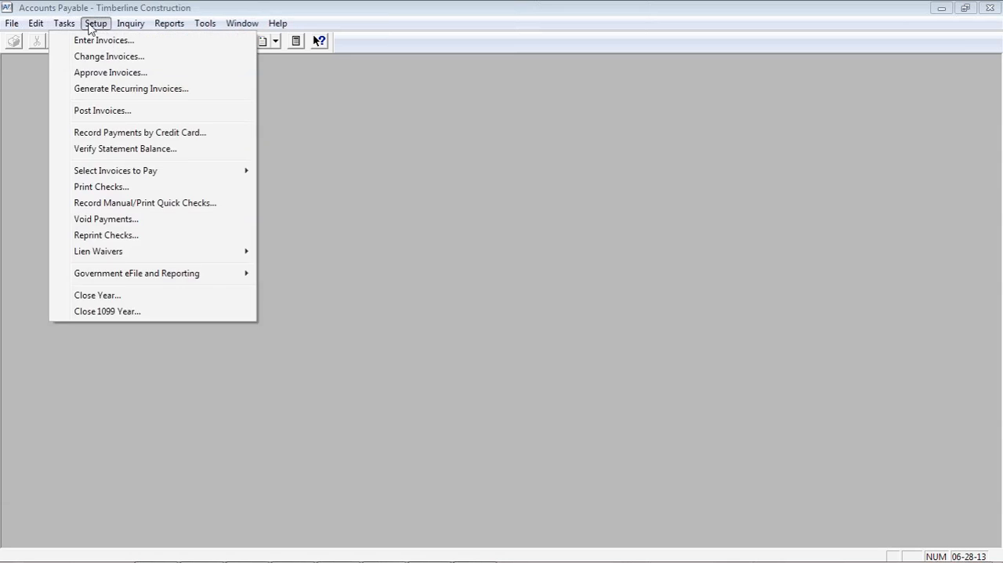
mouse_move(96, 23)
click(110, 38)
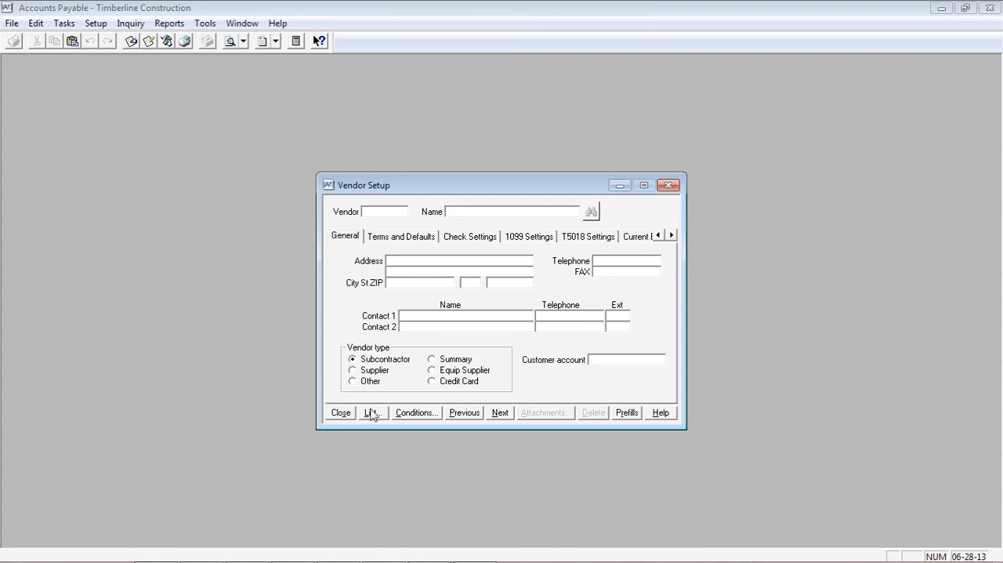
click(372, 413)
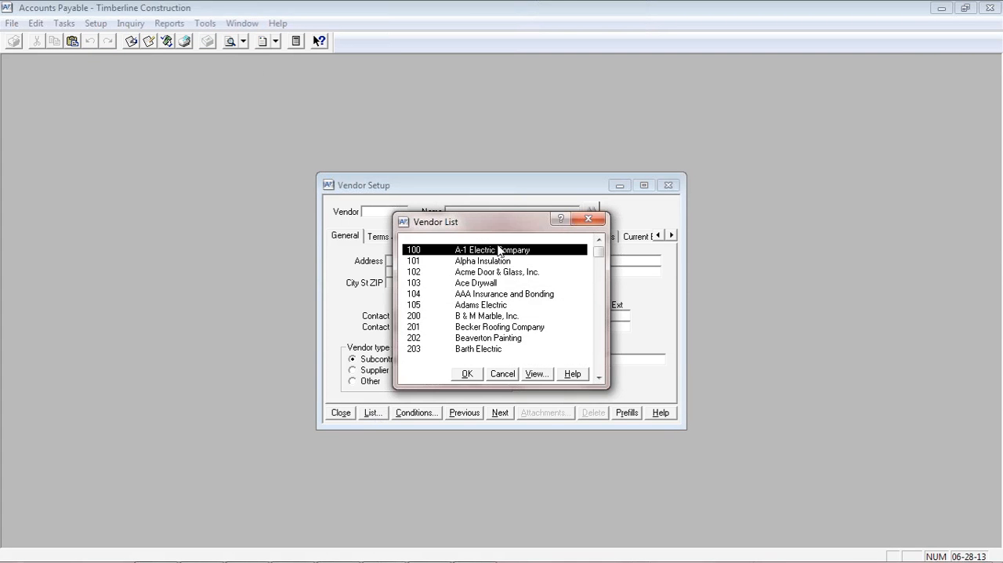
double_click(499, 249)
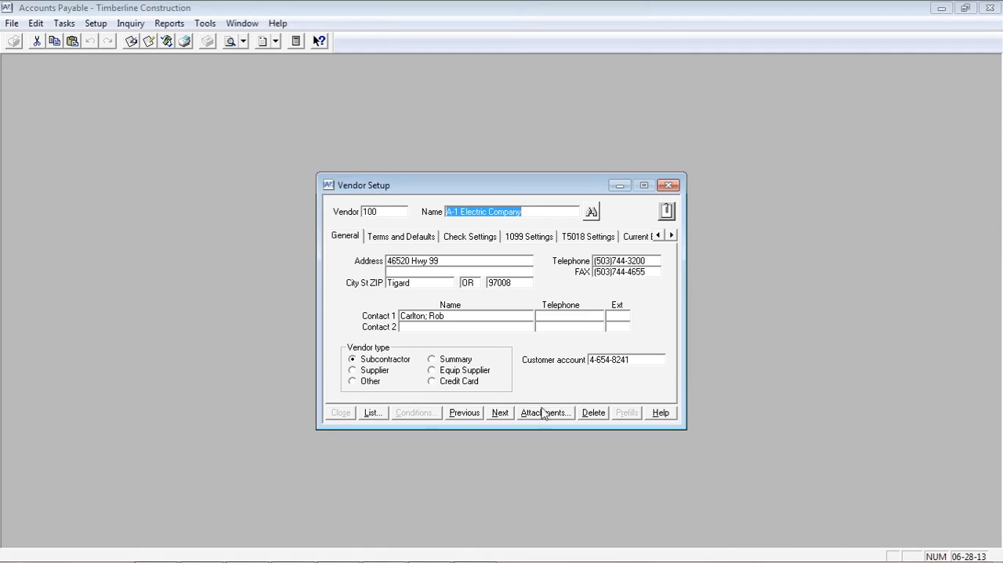
View the first insurance certificate attached to the A-1 Electric Company vendor record, and close it along with the attachments list
click(667, 211)
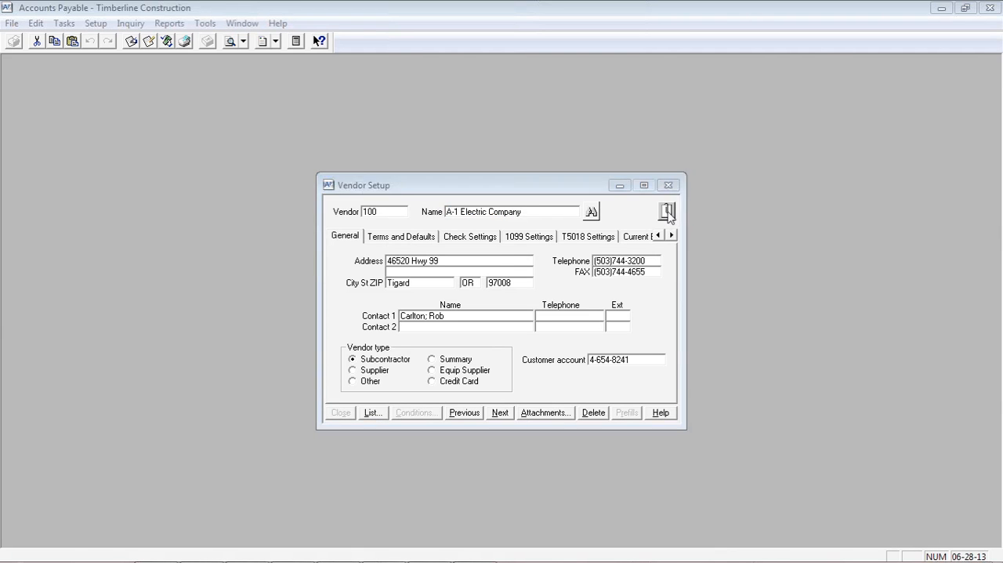
click(360, 236)
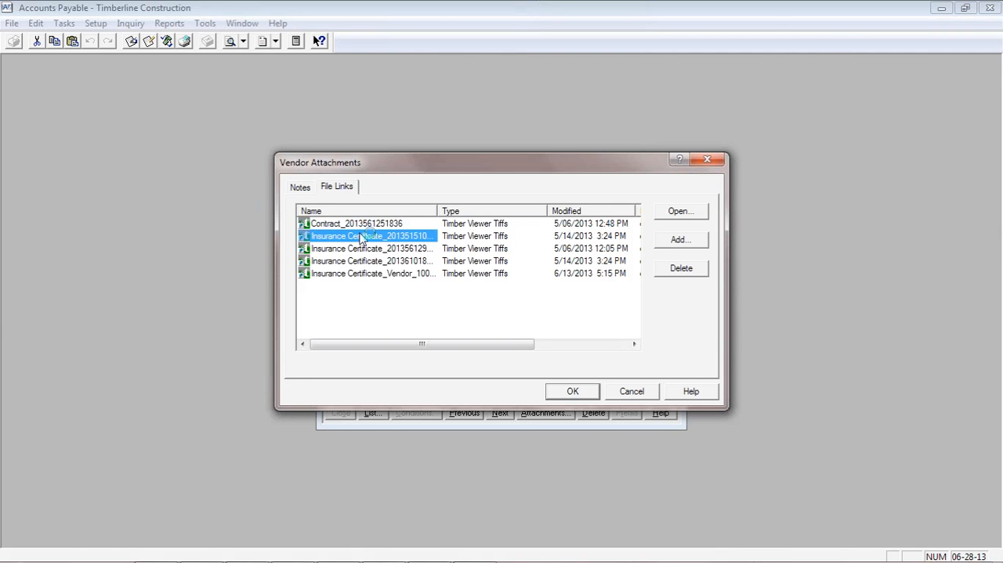
double_click(360, 236)
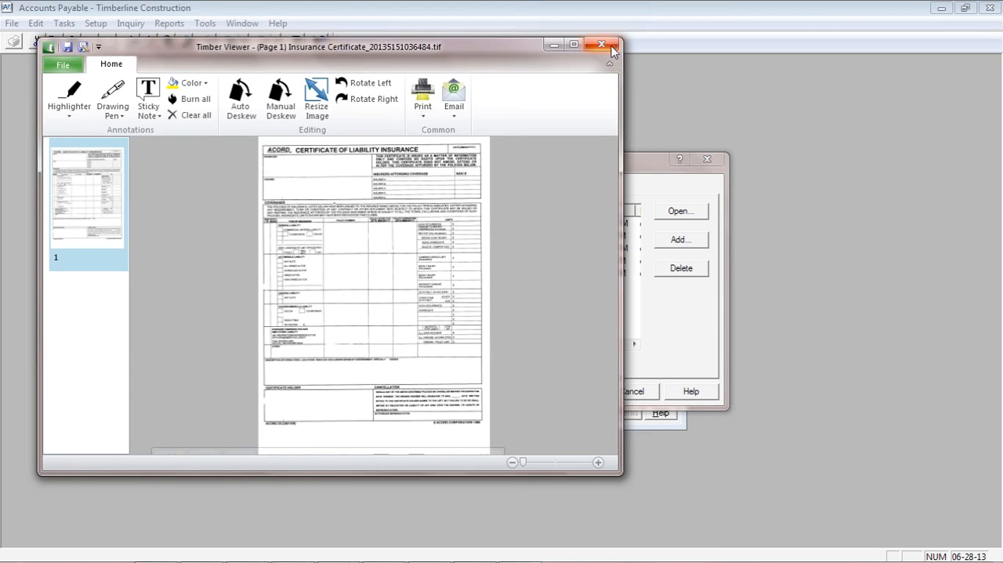
click(613, 48)
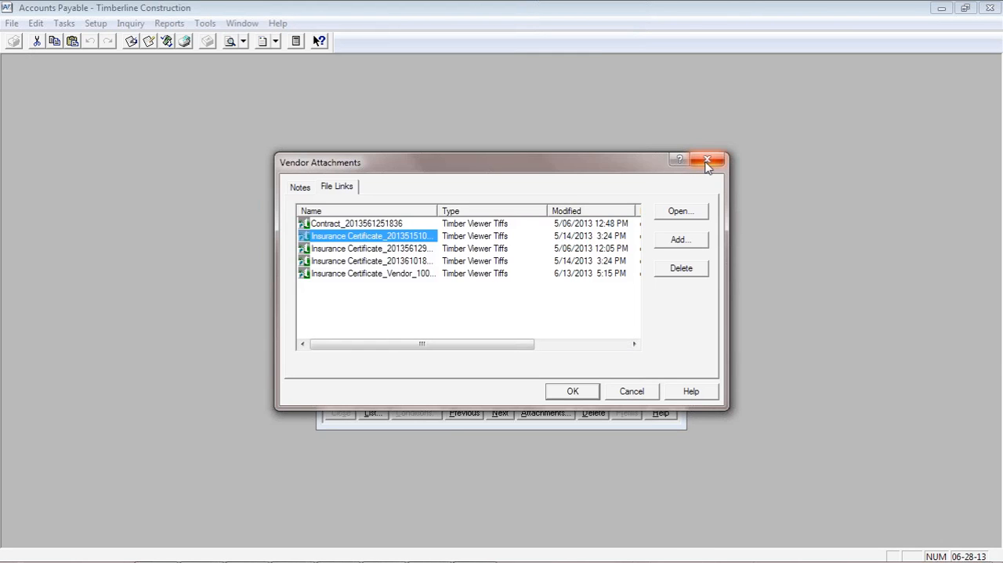
click(708, 160)
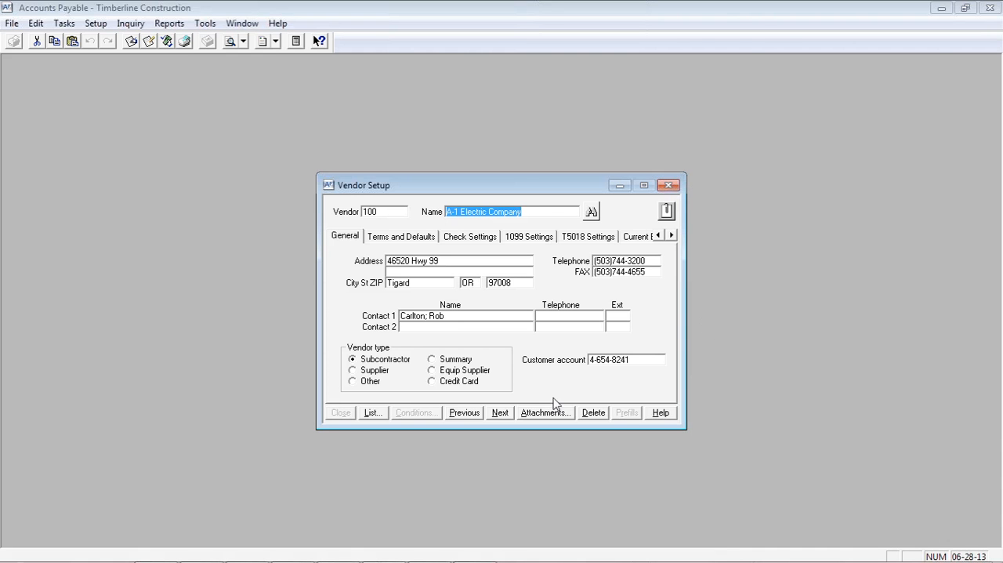
Cancel editing the A-1 Electric Company record and close Vendor Setup
key(Tab)
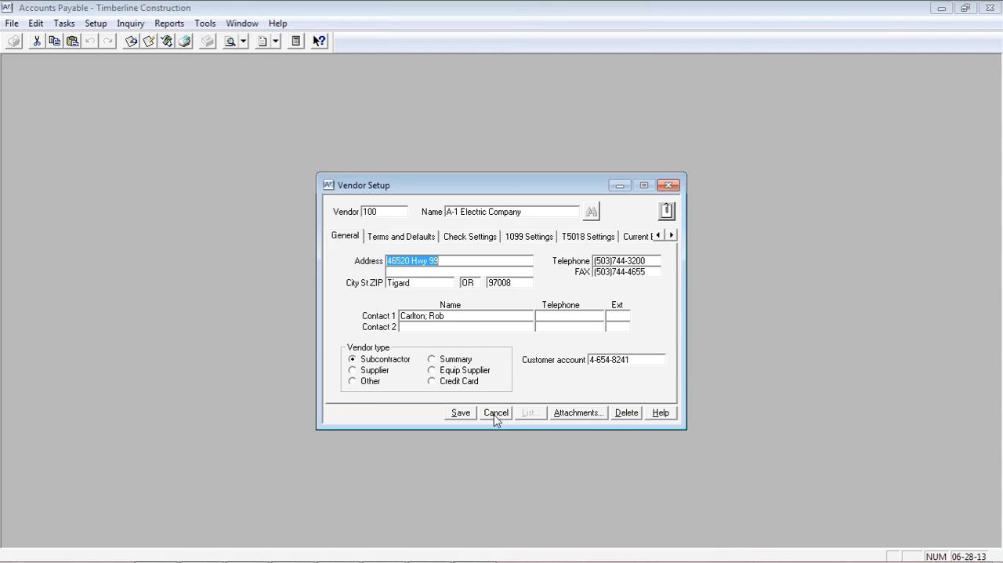
click(495, 416)
click(350, 417)
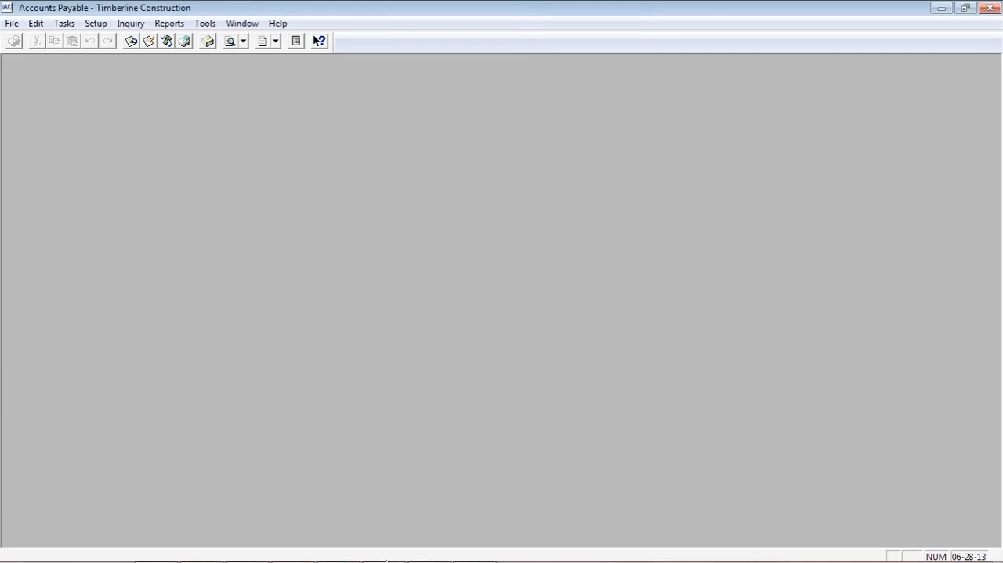
Switch to Job Cost and open the existing Job Signage commitment for Bronson Signs
click(428, 553)
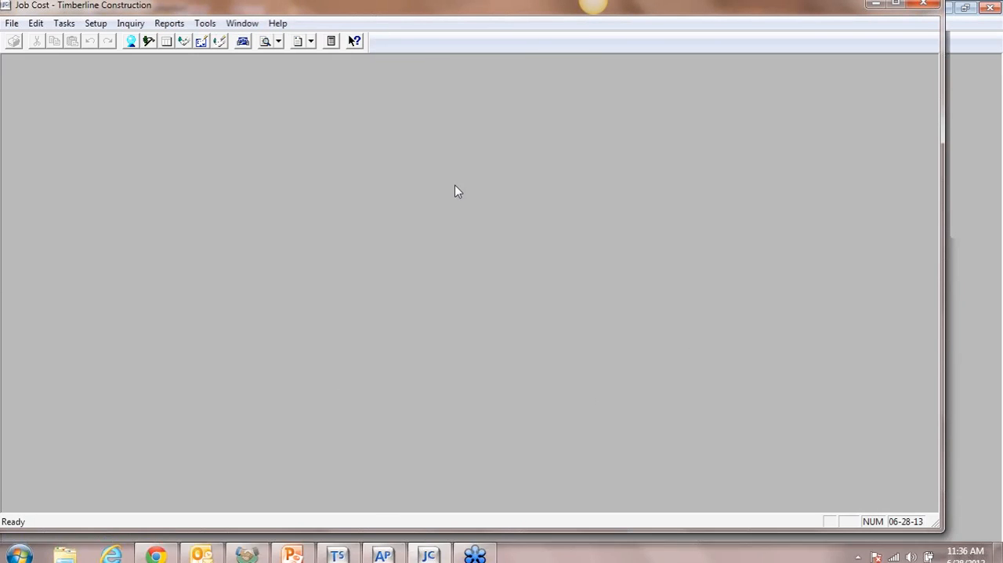
click(65, 24)
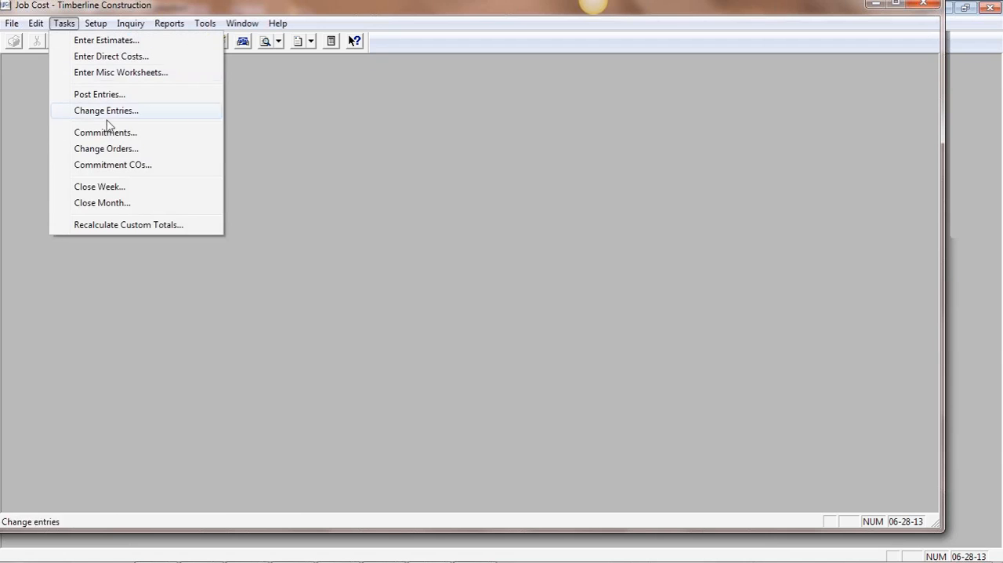
click(111, 135)
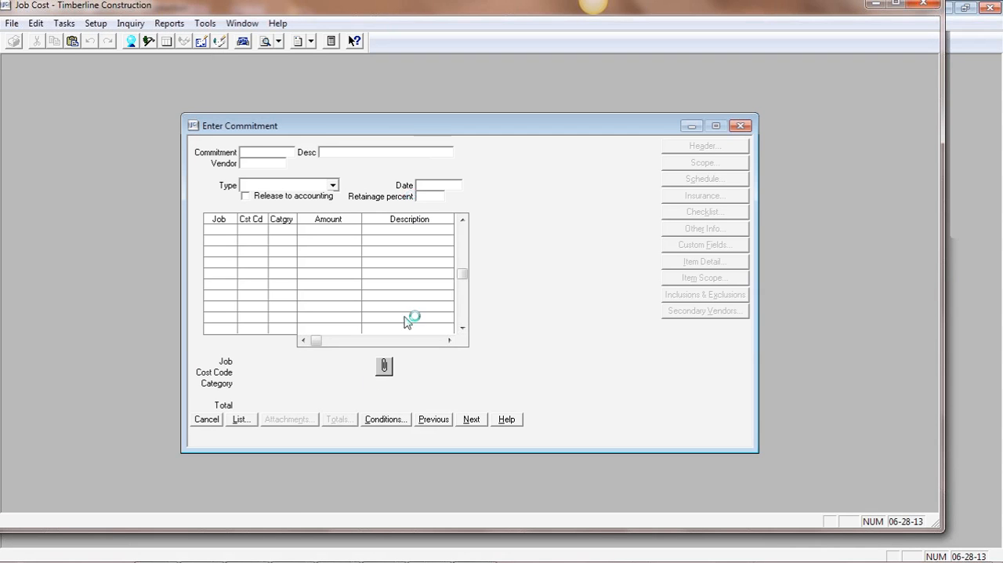
click(241, 421)
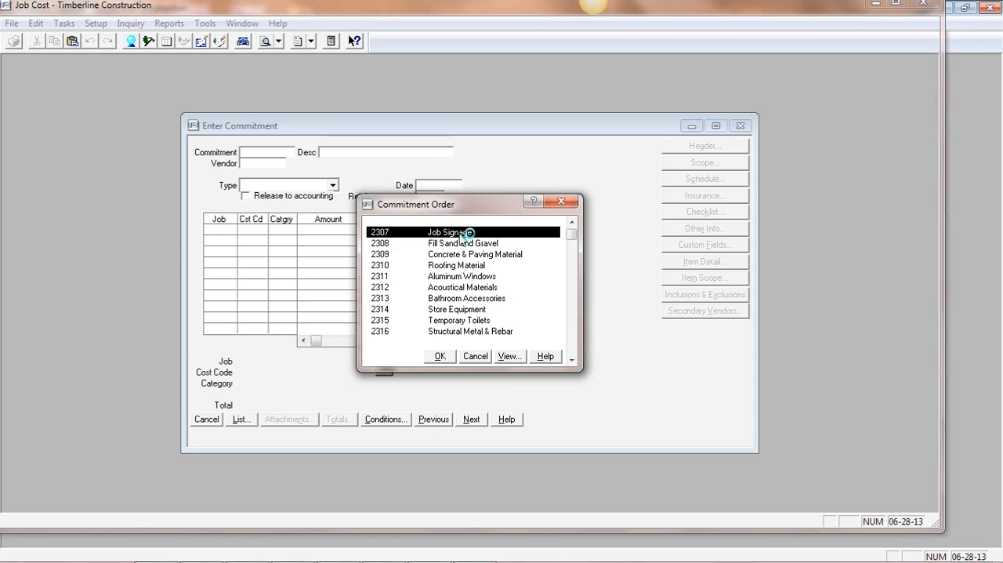
double_click(466, 234)
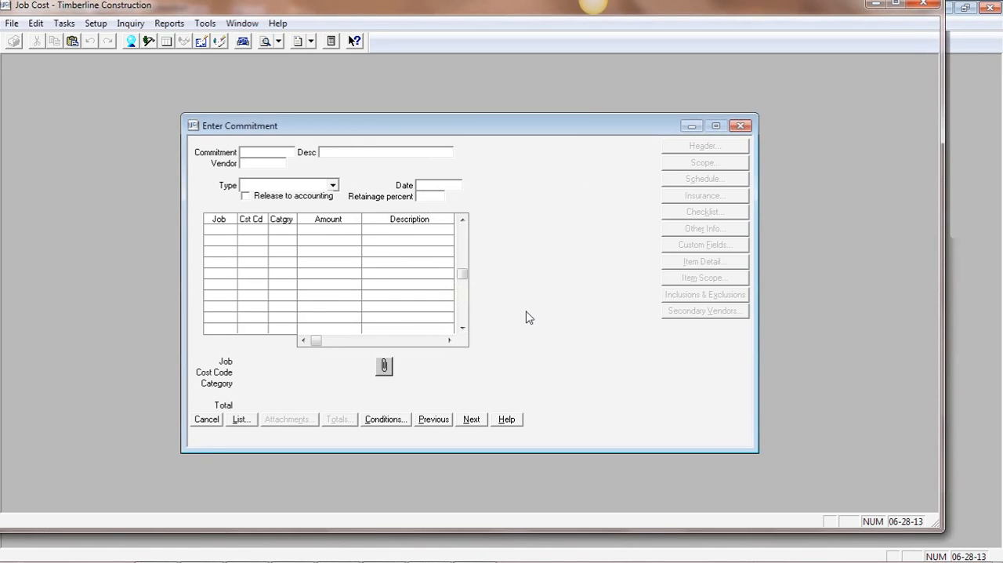
click(616, 334)
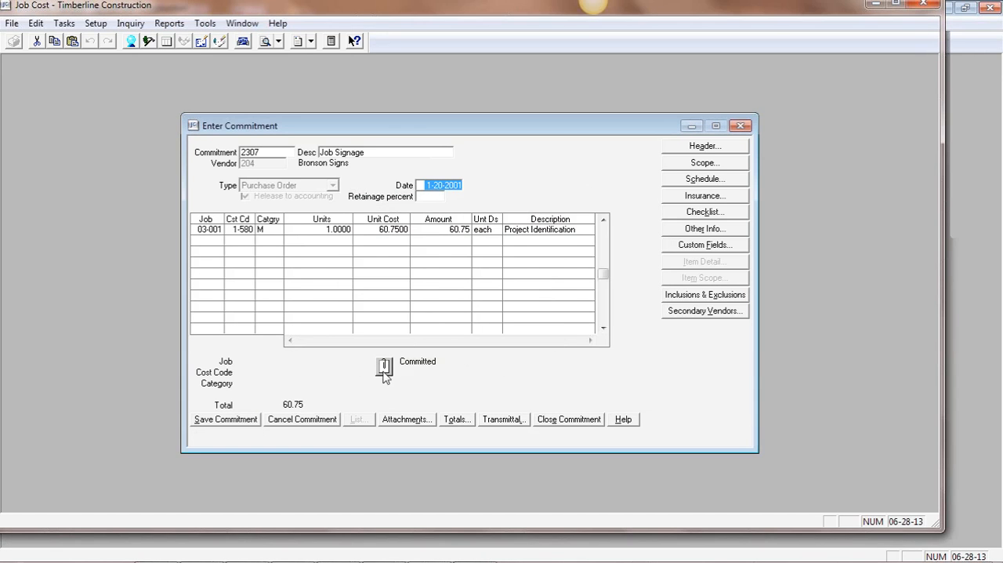
View the first document attached to the Job Signage commitment, and close it along with the attachments list
click(385, 368)
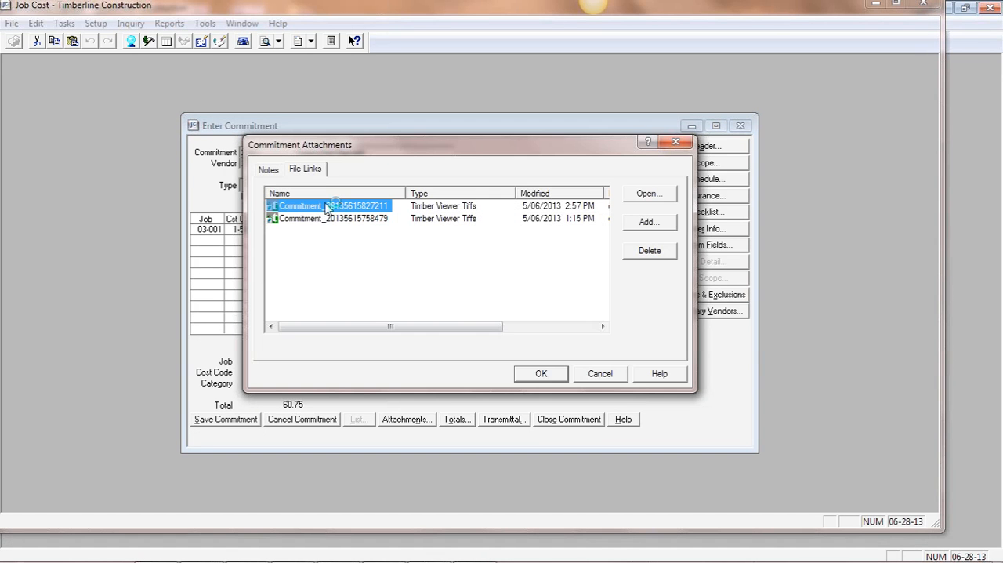
double_click(328, 206)
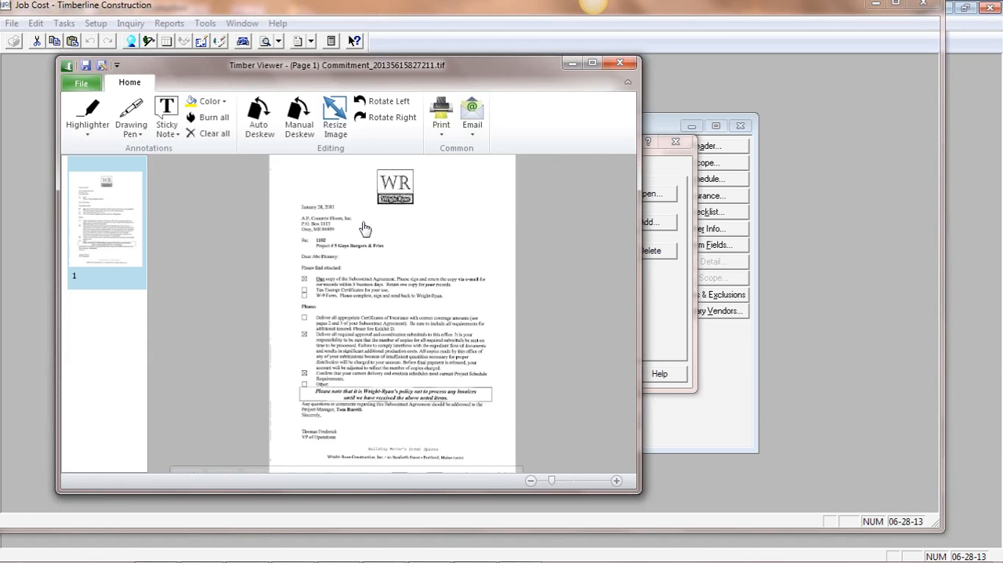
click(621, 63)
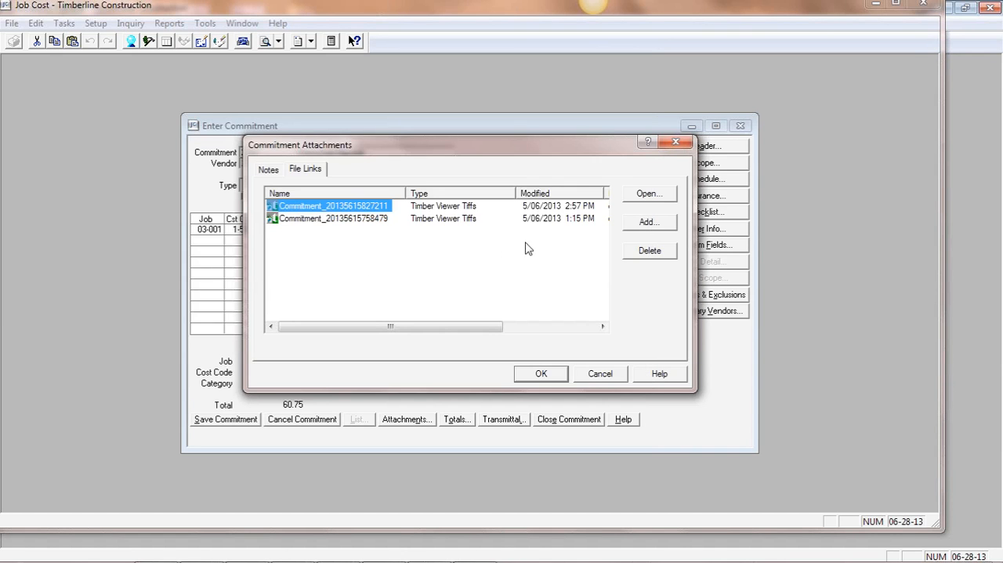
click(600, 373)
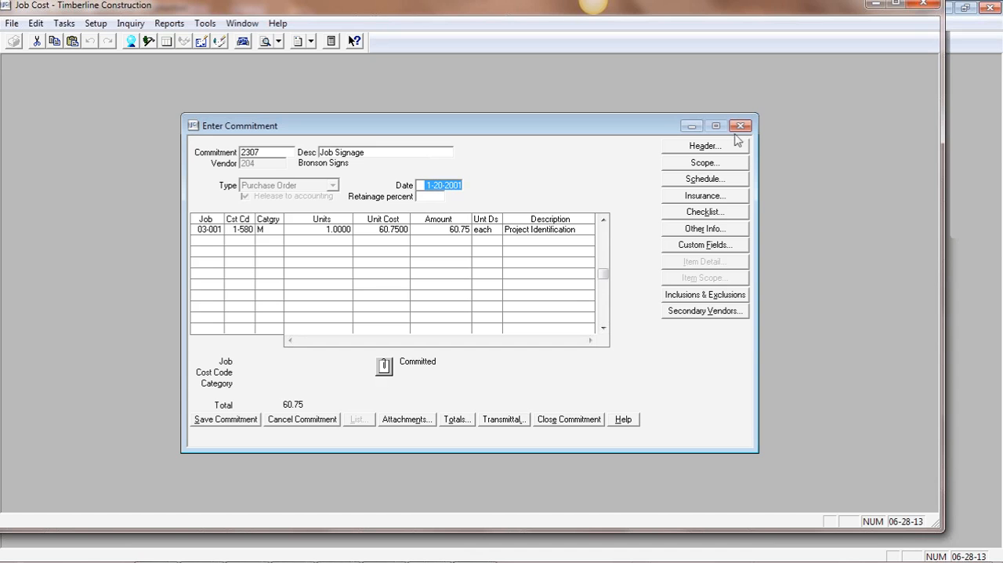
Try to close Job Cost while the Job Signage commitment is still open
key(Tab)
click(926, 7)
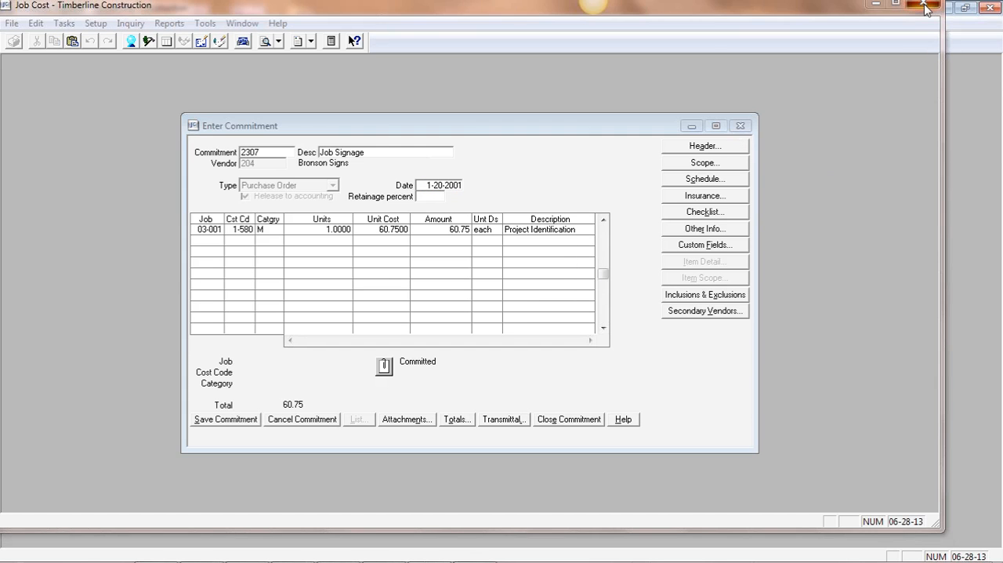
click(519, 304)
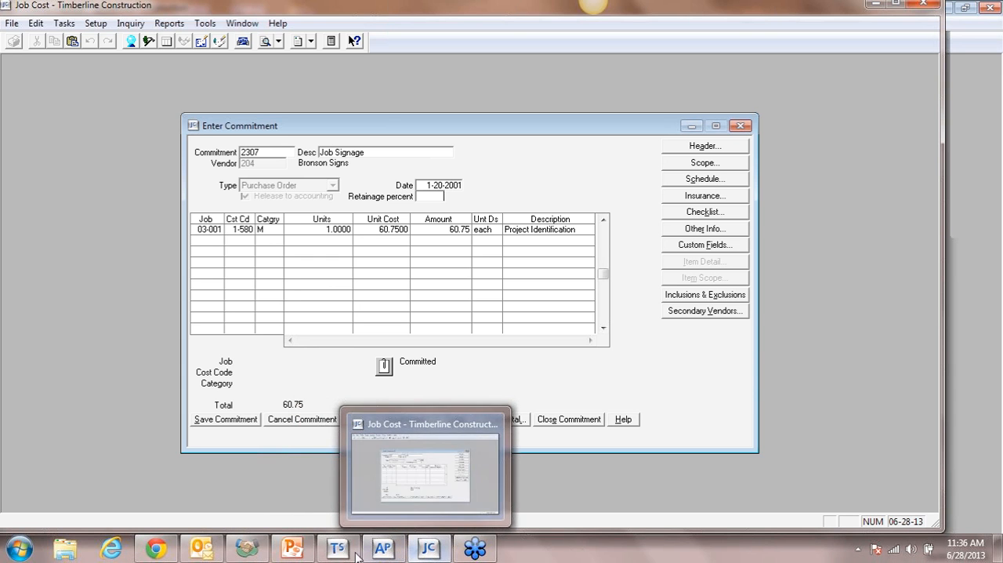
Switch to the T3-2013d.pptx presentation in PowerPoint and show slide 27, For More Information
click(293, 551)
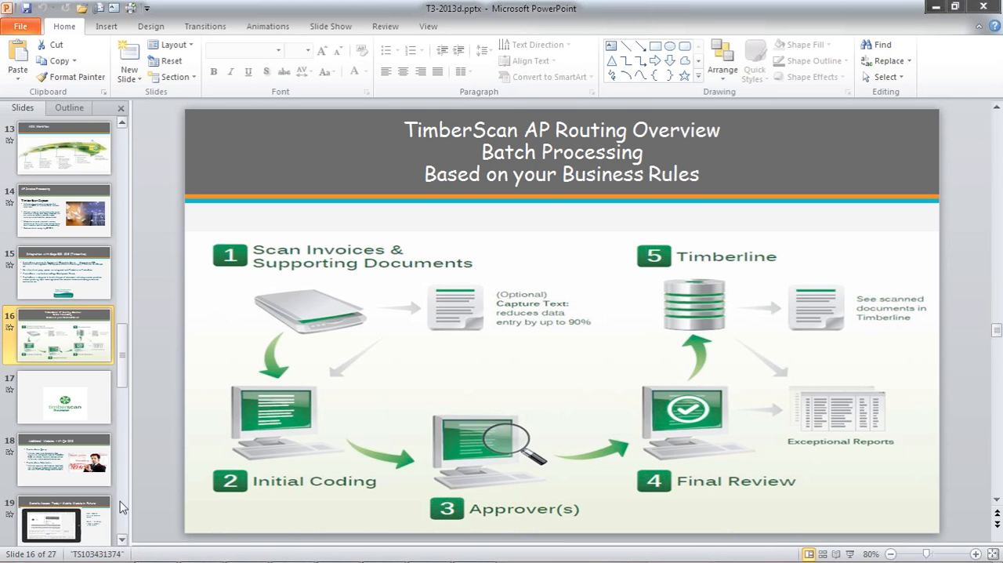
scroll(121, 508, down, 5)
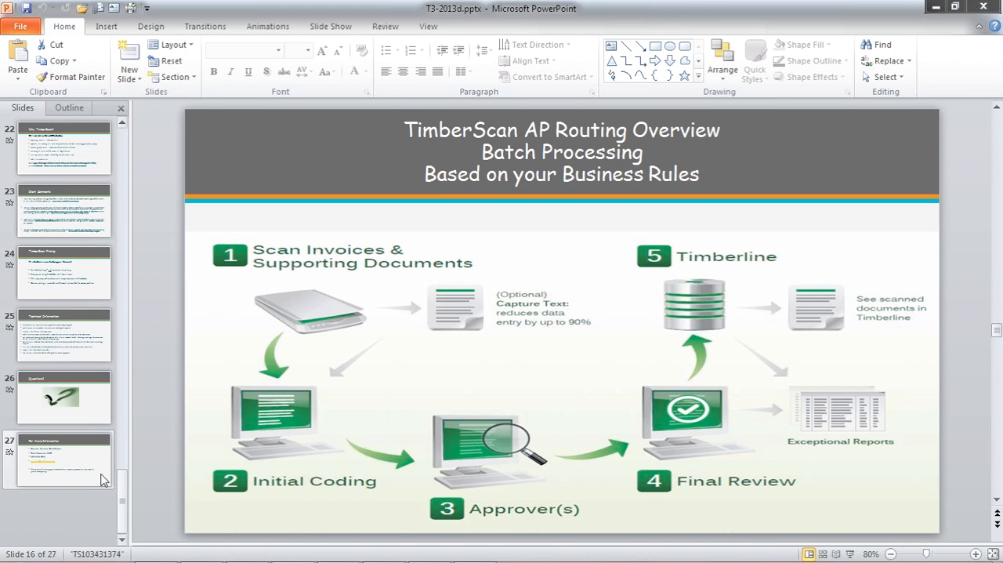
click(100, 472)
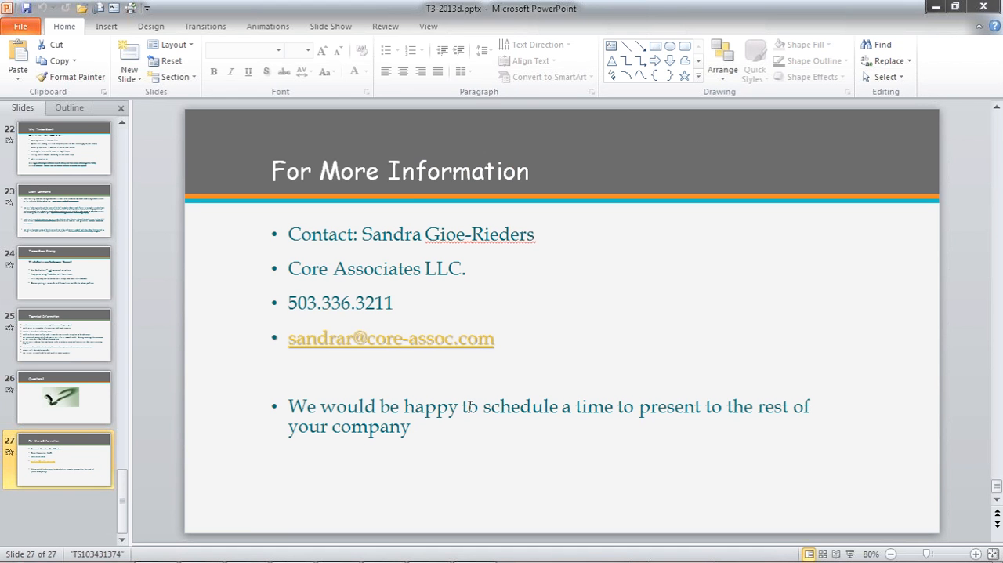